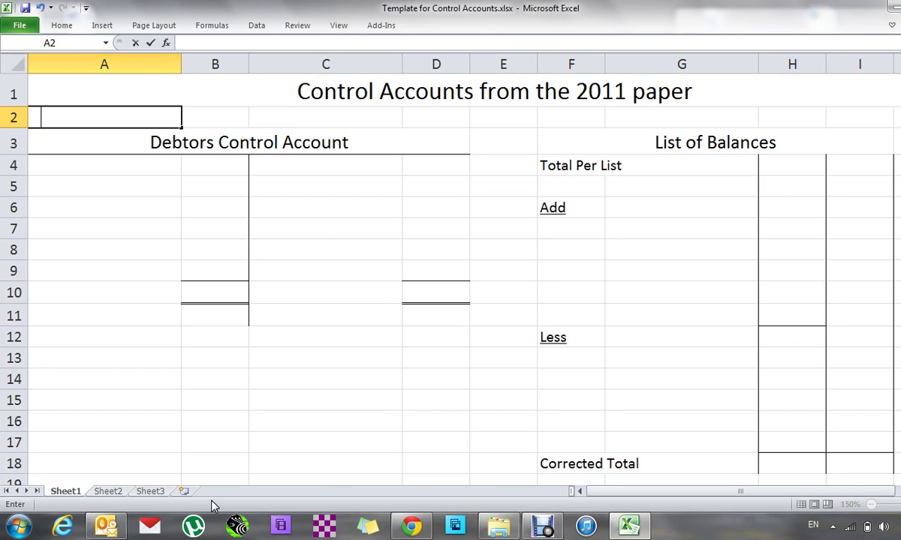
Enter "+++++" in A2 and "--------" in D2 above the Debtors Control Account
text(+++++)
key(Tab)
key(Tab)
key(Tab)
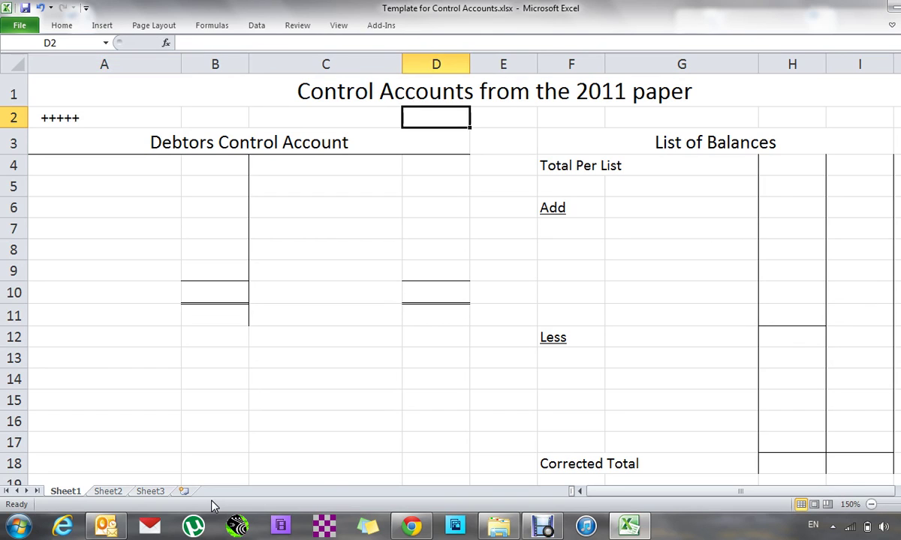
text(-----)
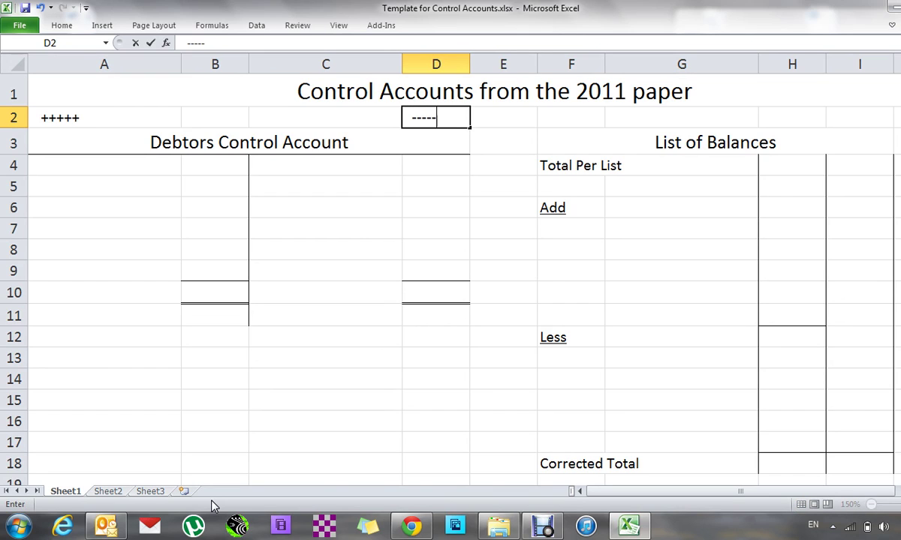
text(---)
key(Return)
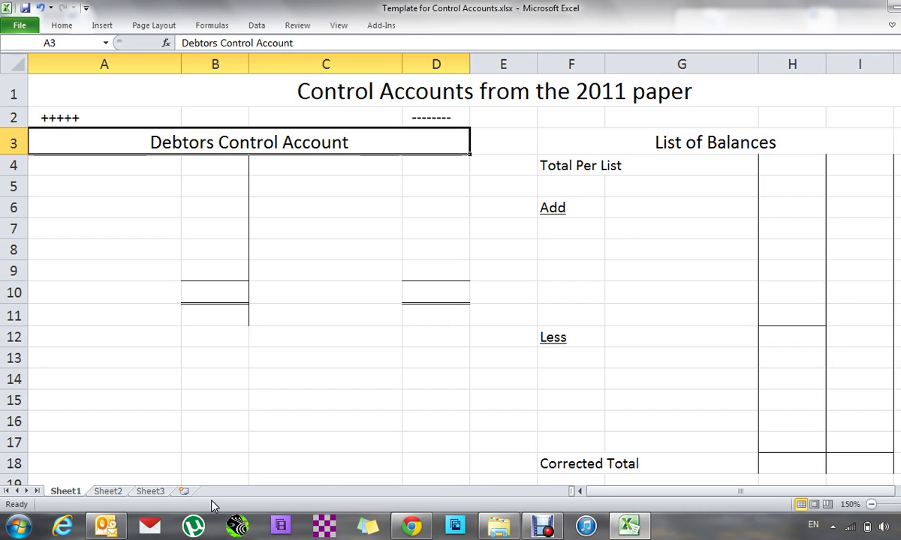
Label cell G2 above the List of Balances as "Personal account"
key(Right)
key(Right)
key(Down)
key(Right)
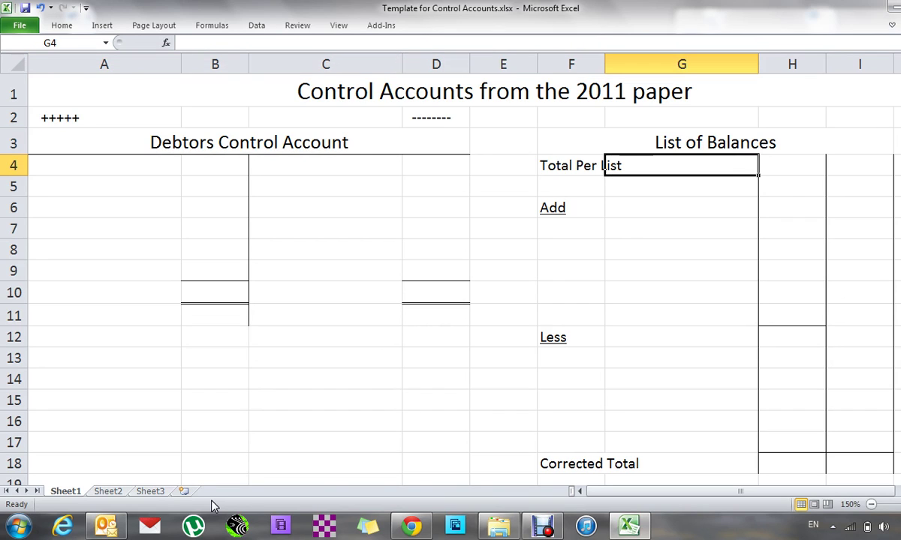
key(Left)
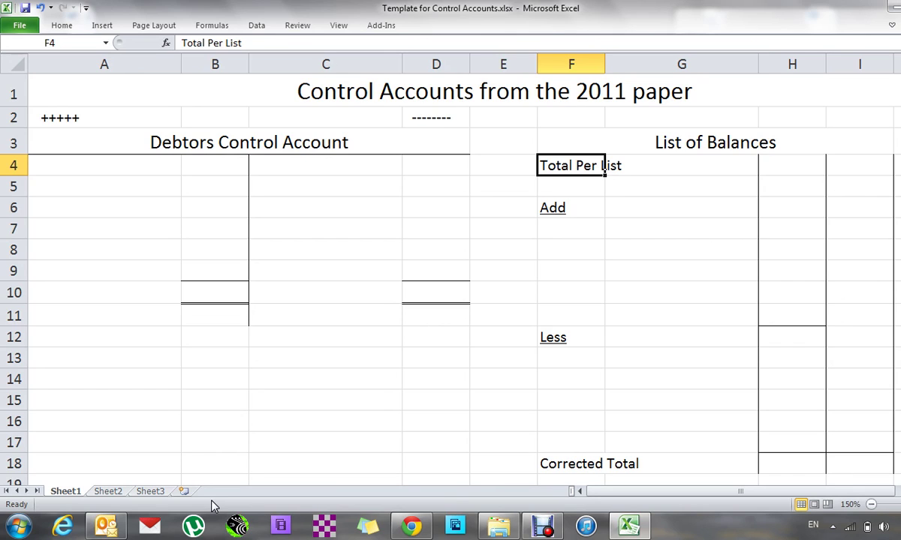
key(Right)
key(Up)
key(Up)
text(Per)
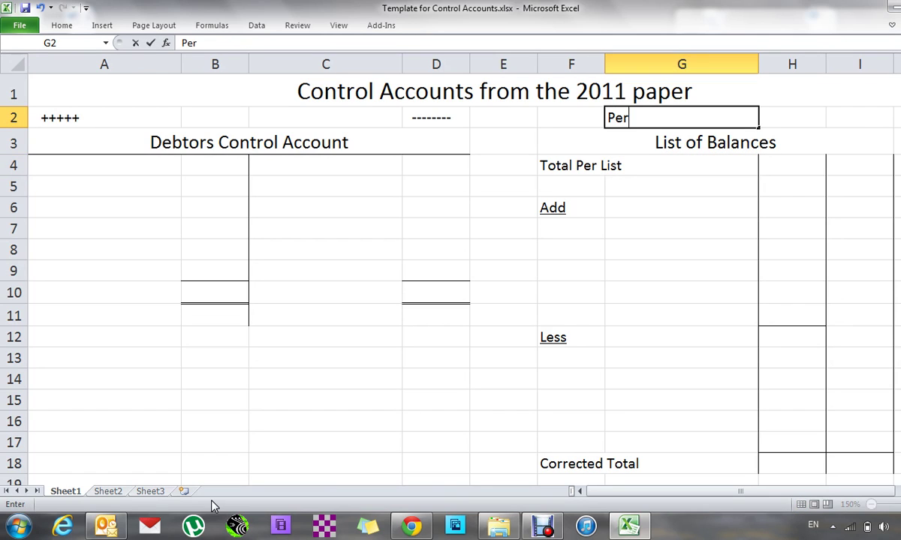
text(sona a)
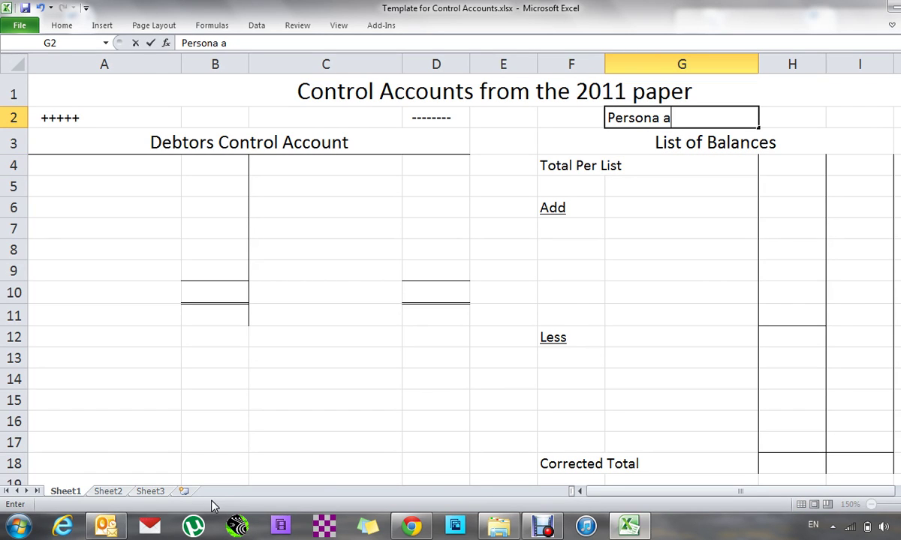
text(ccount)
key(Left)
key(Right)
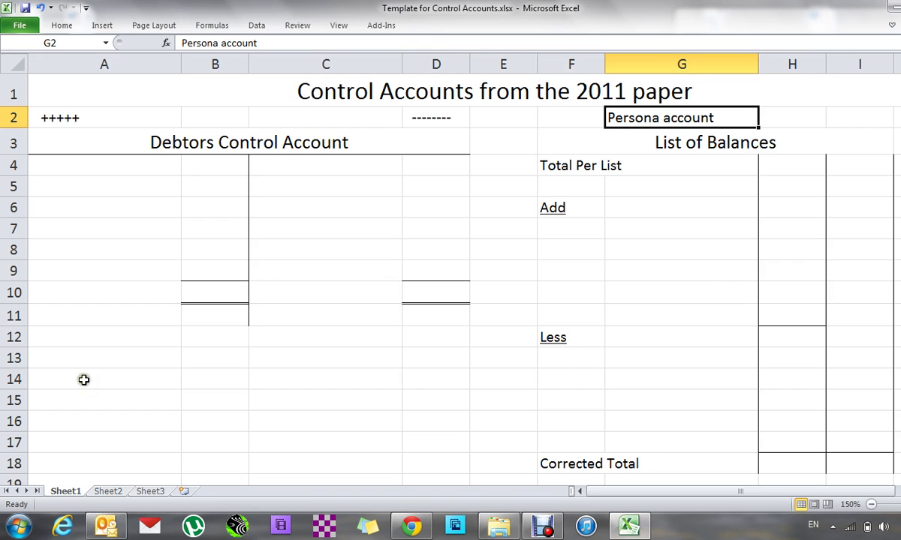
click(219, 43)
text(l)
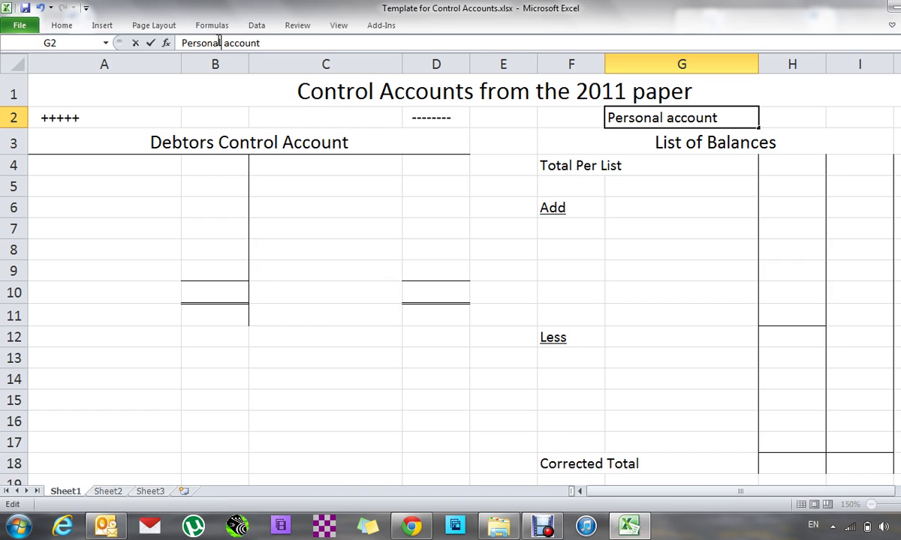
key(Return)
Label cell B2 above the Debtors Control Account as "Other Account"
key(Up)
key(Down)
key(Left)
key(Left)
key(Up)
key(Left)
key(Left)
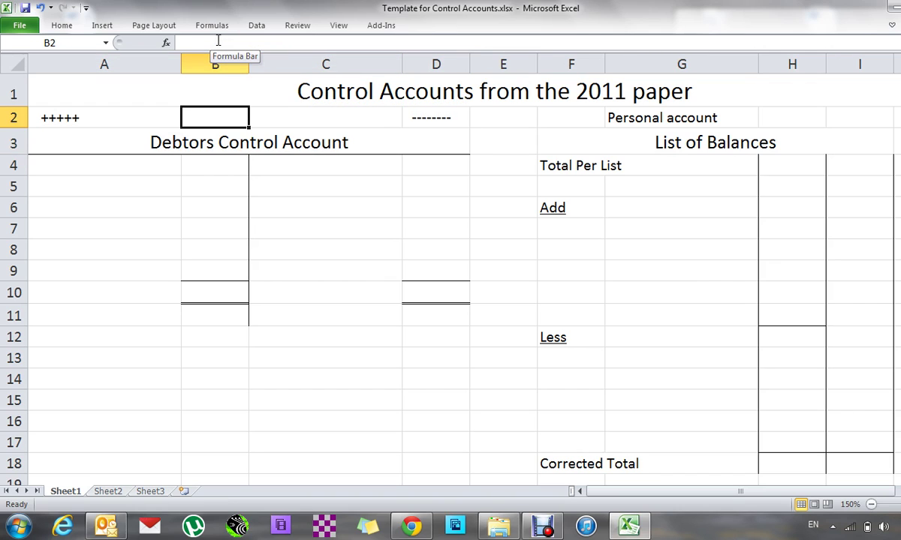
text(Other )
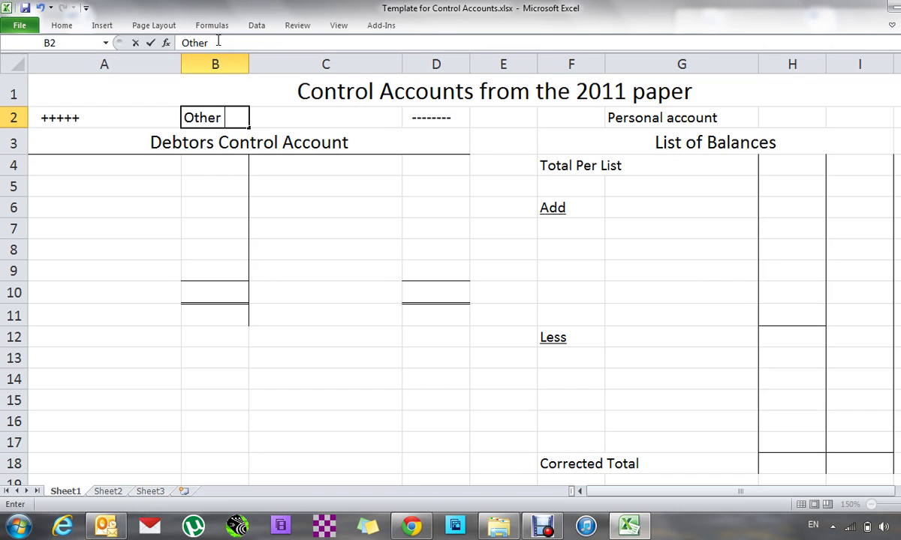
text(Account)
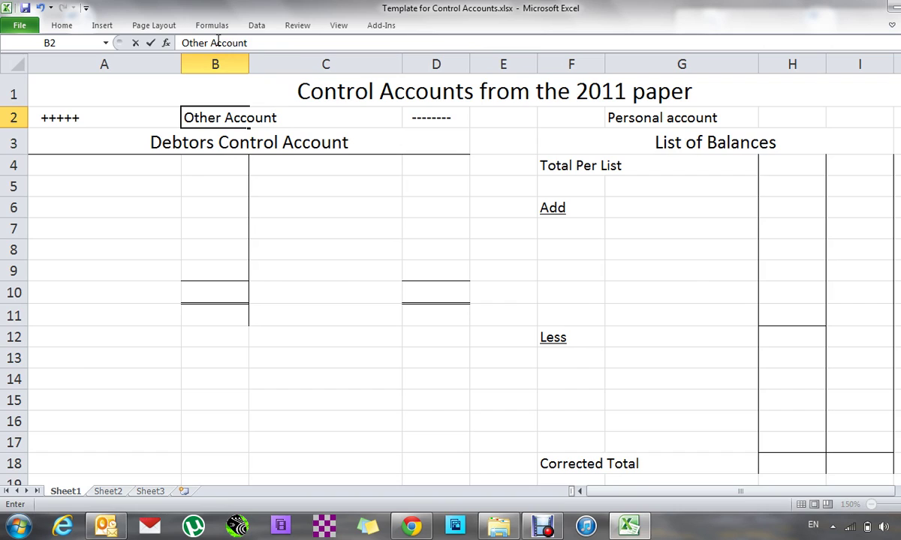
key(Return)
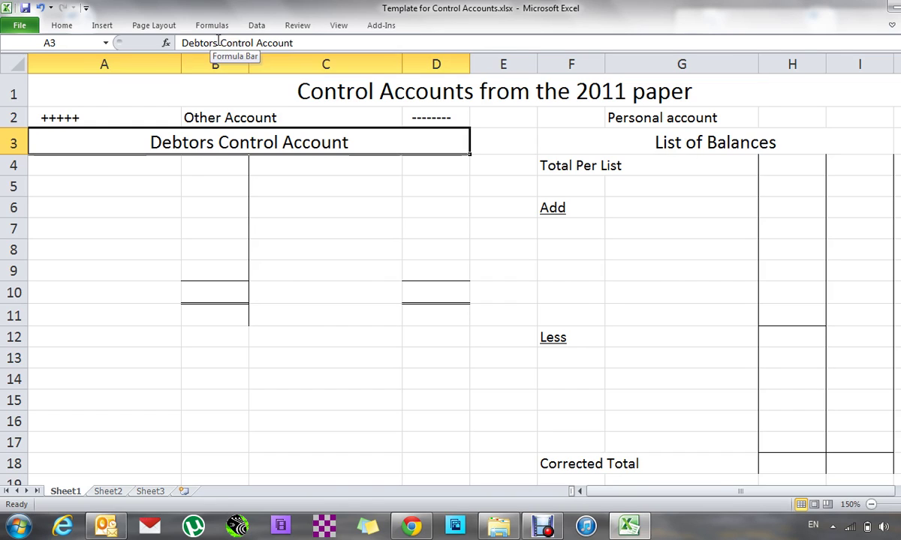
Enter "Balance b/d" in A4 and C4 as the opening line on both sides of the Debtors Control Account
key(Down)
key(Left)
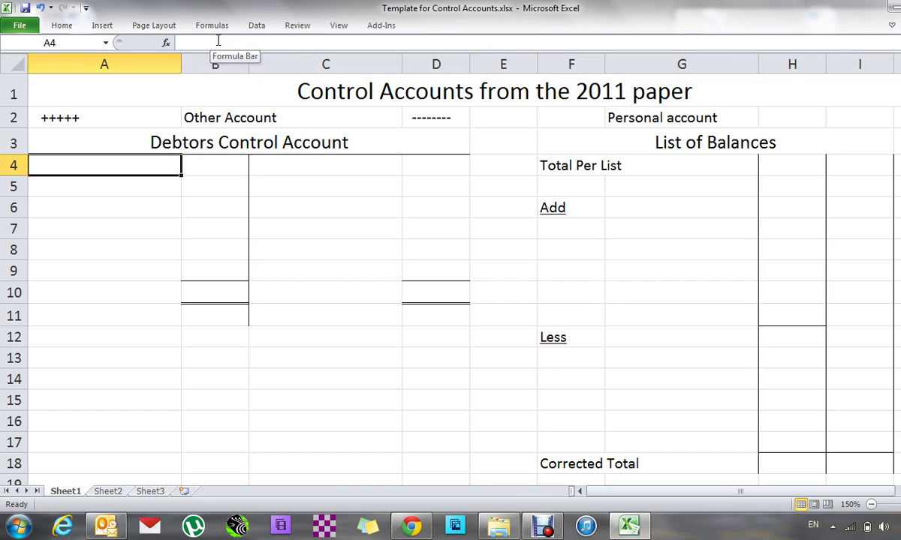
text(Balance )
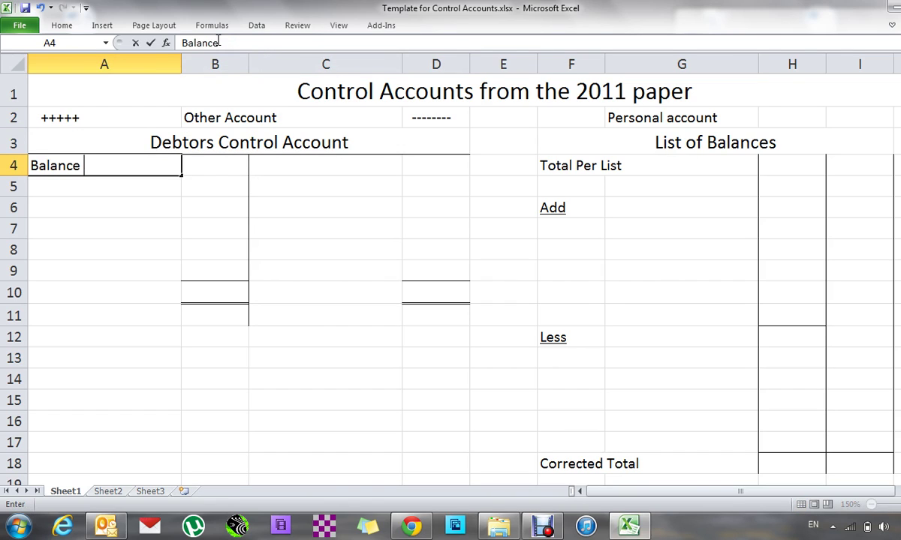
text(b/d)
key(Right)
key(Right)
text(Balance )
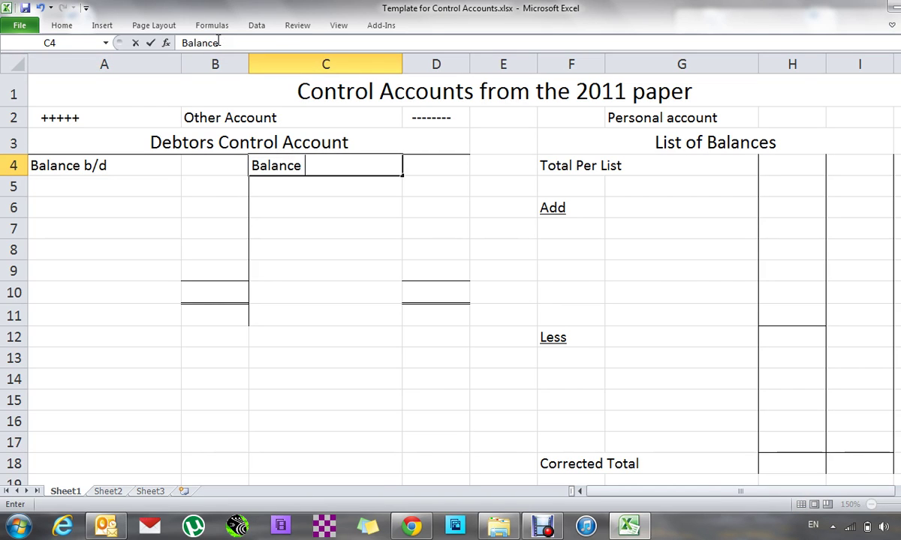
text(b/d)
Enter the opening balances of the Debtors Control Account: 32500 in B4 and 600 in D4
key(Left)
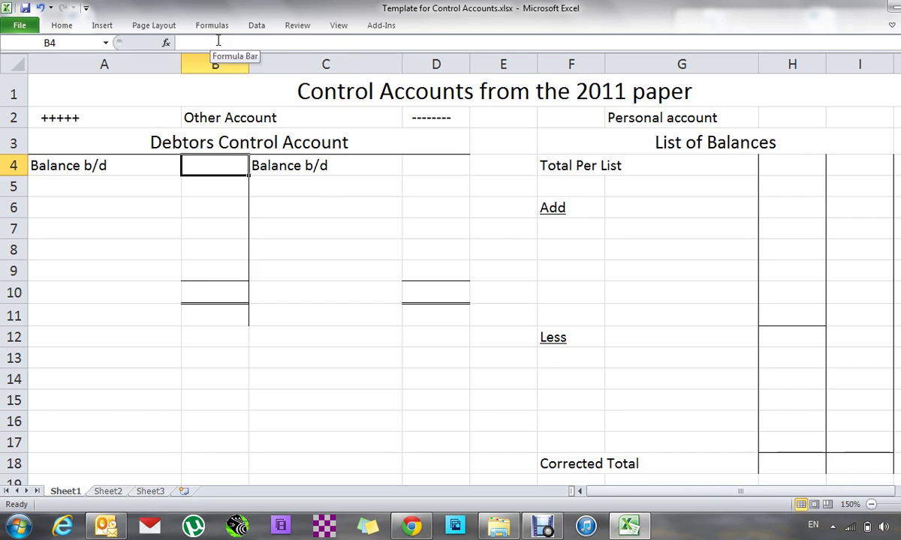
text(35200)
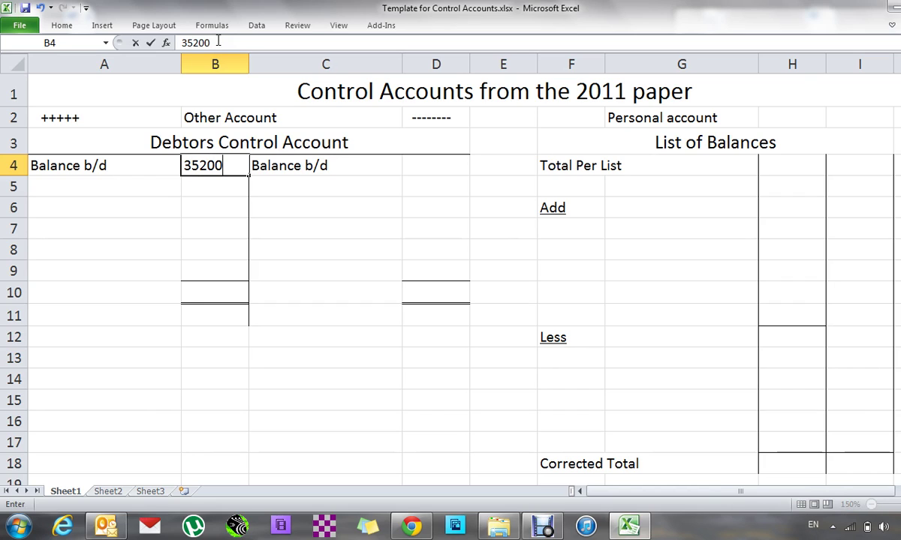
key(BackSpace)
key(BackSpace)
key(BackSpace)
key(BackSpace)
text(2500)
key(Tab)
key(Tab)
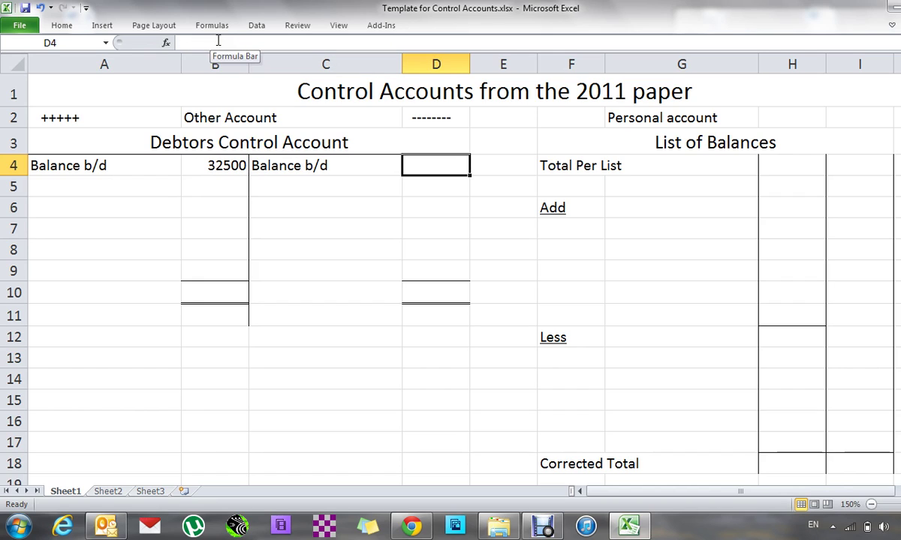
text(600)
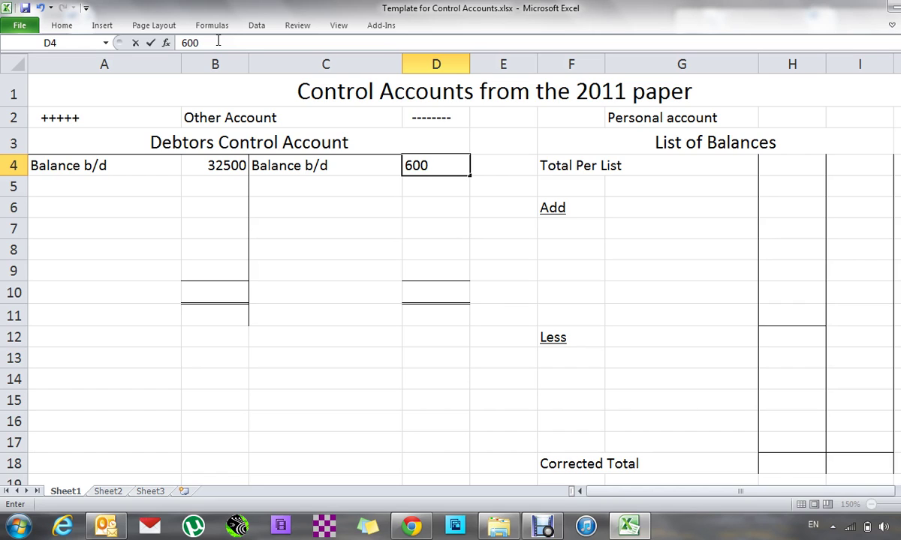
key(Return)
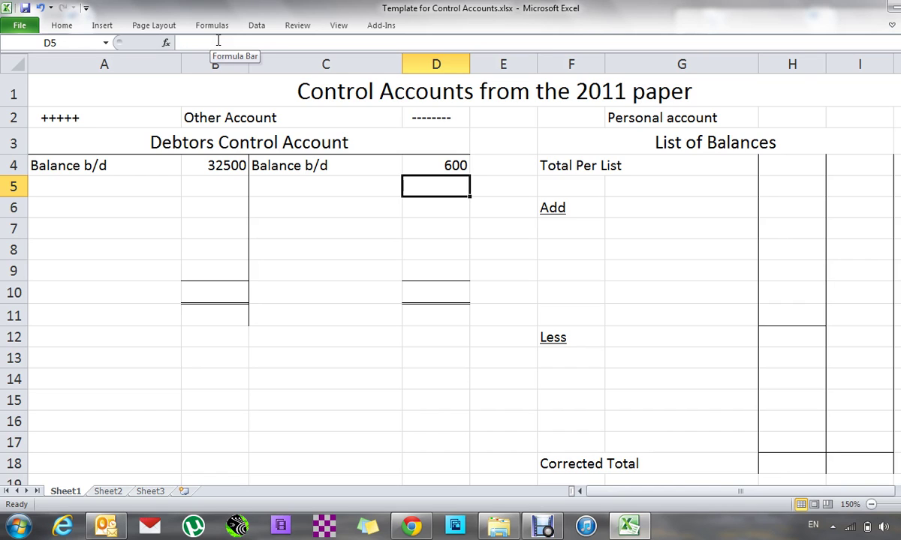
Add "Discount Disallowed" in G7 under the Add heading of the List of Balances, with 76 in H7
key(Right)
key(Right)
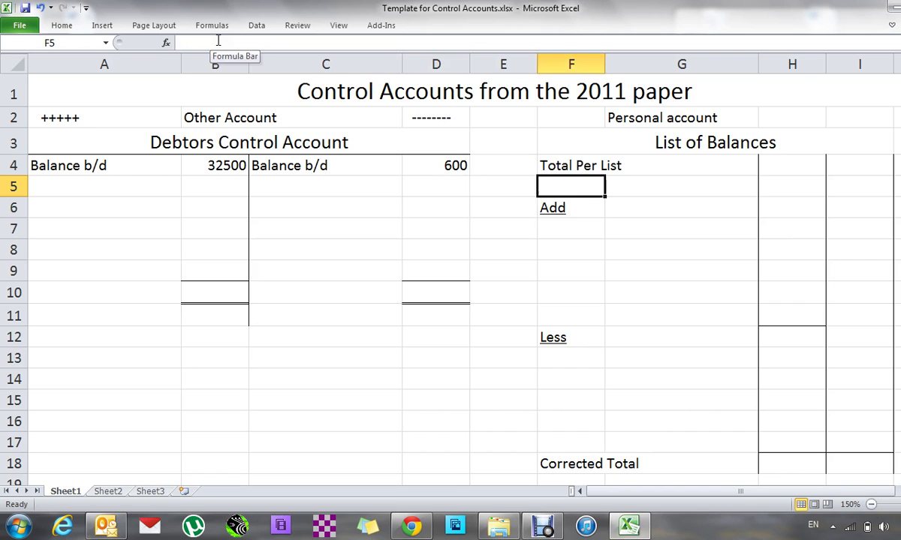
key(Right)
key(Down)
key(Down)
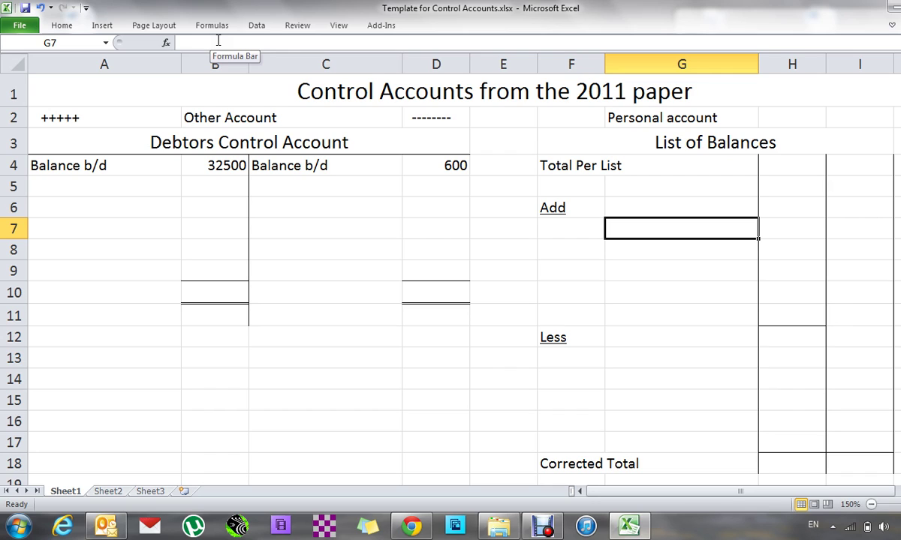
text(D)
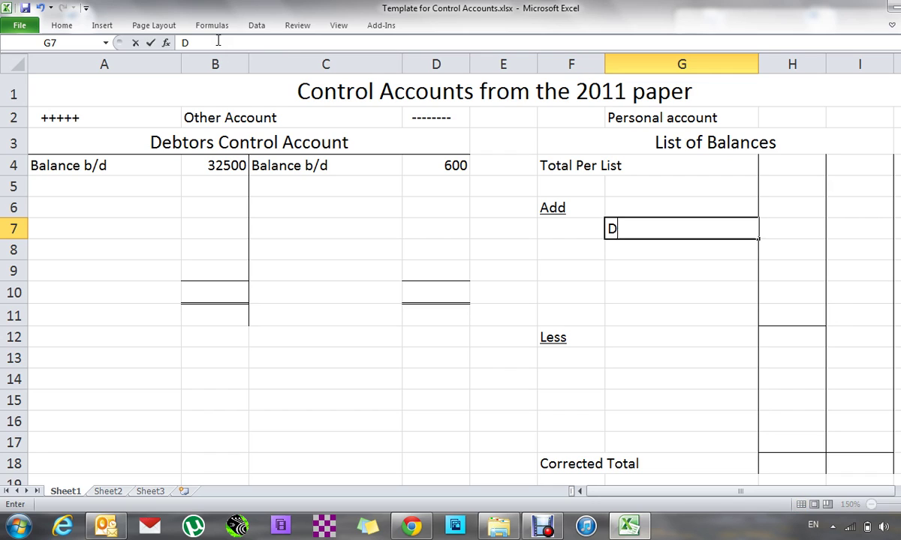
text(iscount Dis)
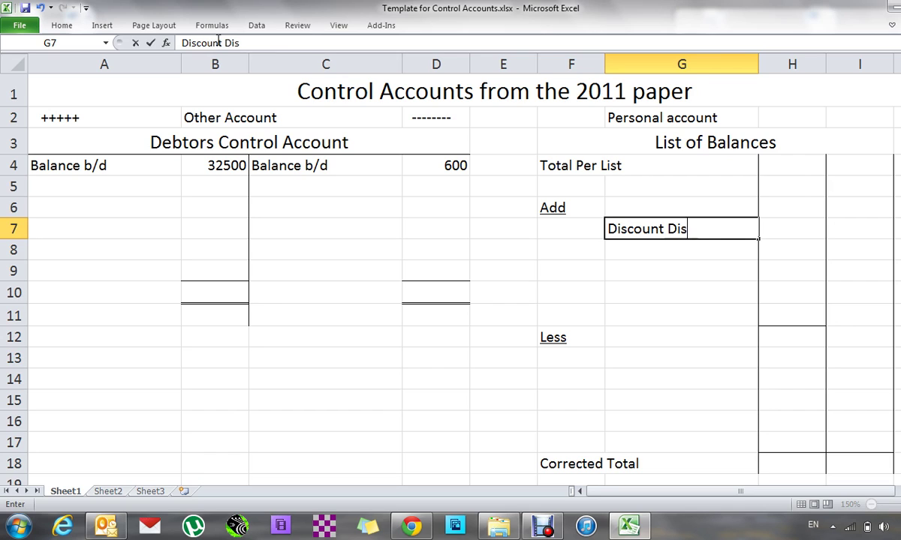
text(allowed)
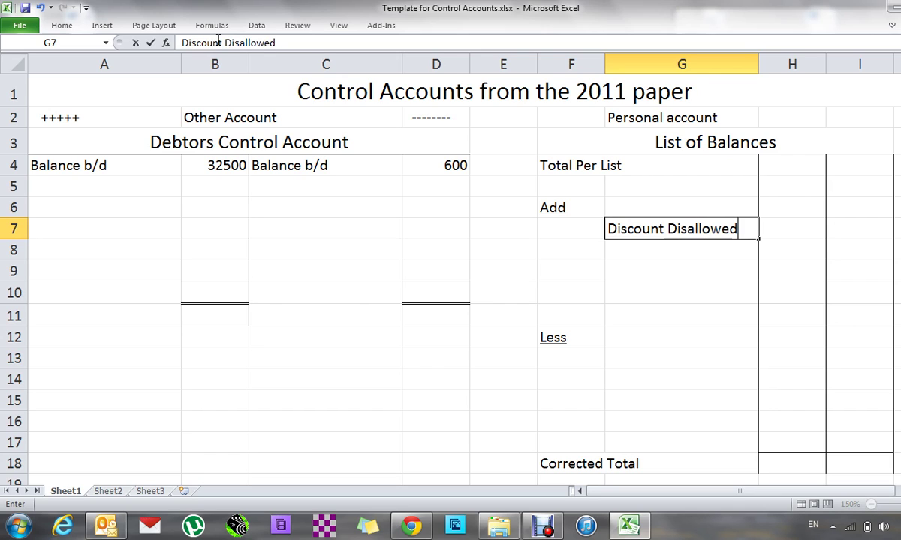
key(Tab)
text(76)
key(Return)
Enter "Discount Disallowed" in A5 of the Debtors Control Account with the amount 120 in B5
key(Left)
key(Left)
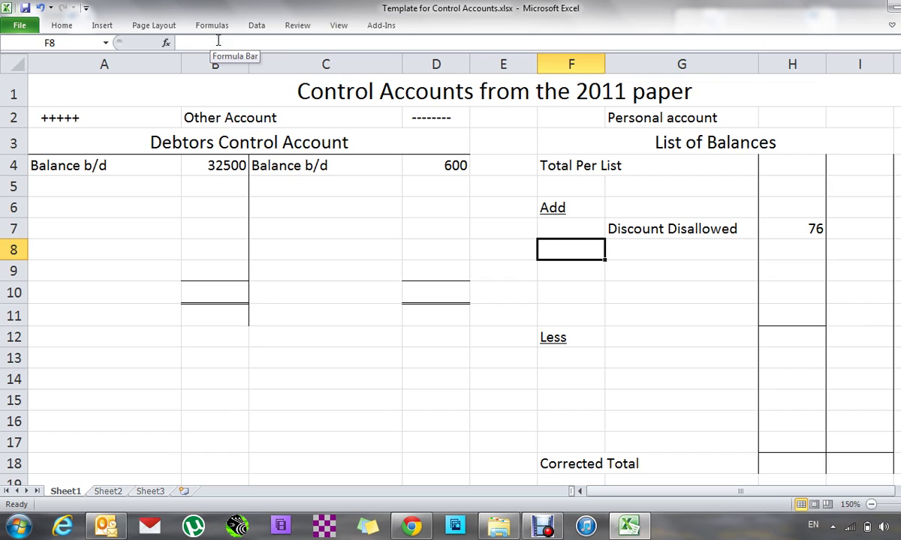
key(Left)
key(Left)
key(Left)
key(Left)
key(Up)
key(Up)
key(Up)
key(Right)
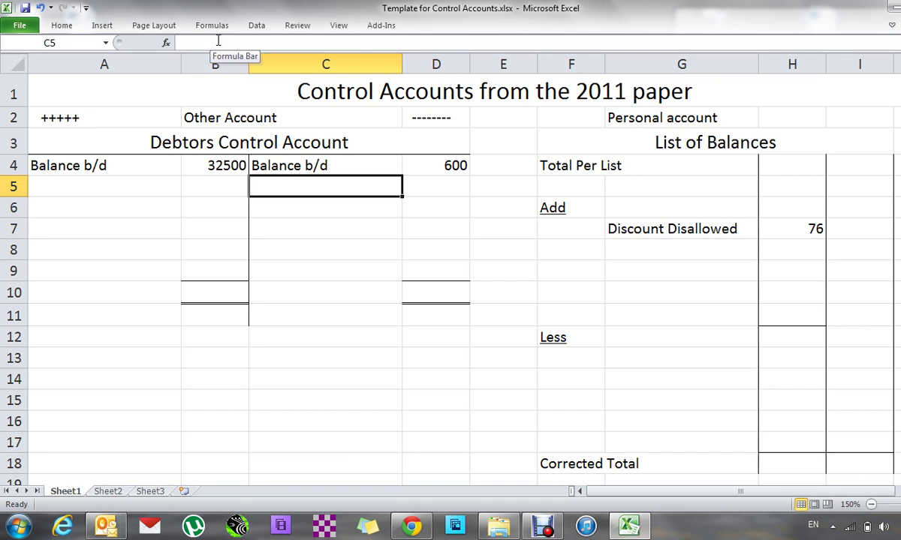
key(Left)
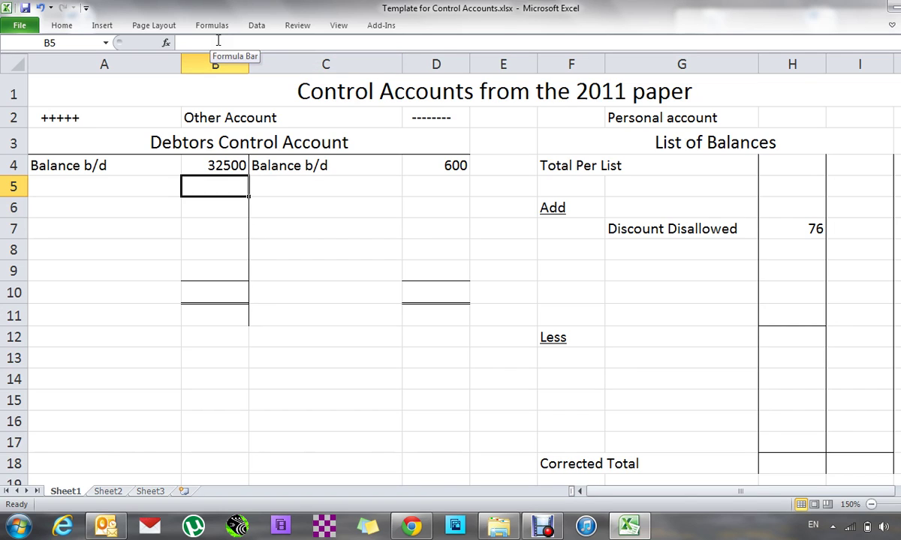
key(Left)
text(Discount Disallowed)
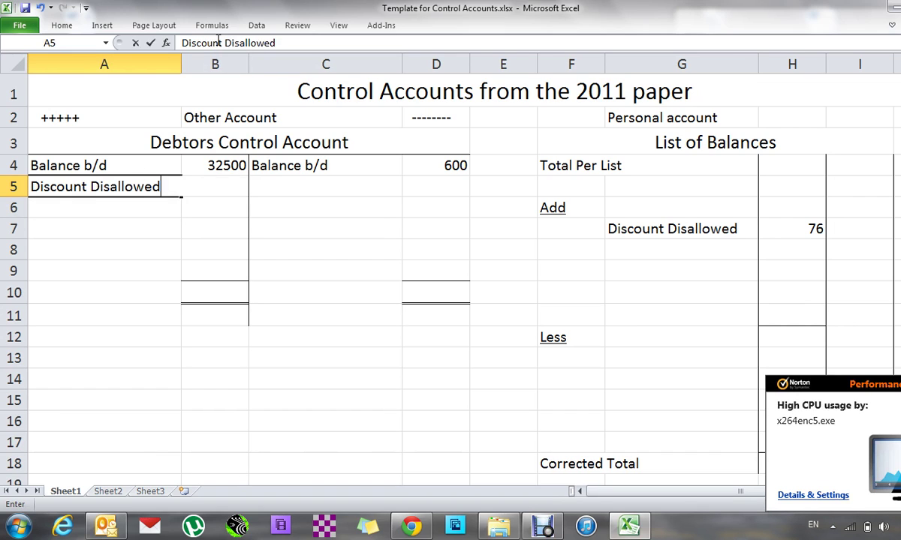
key(Return)
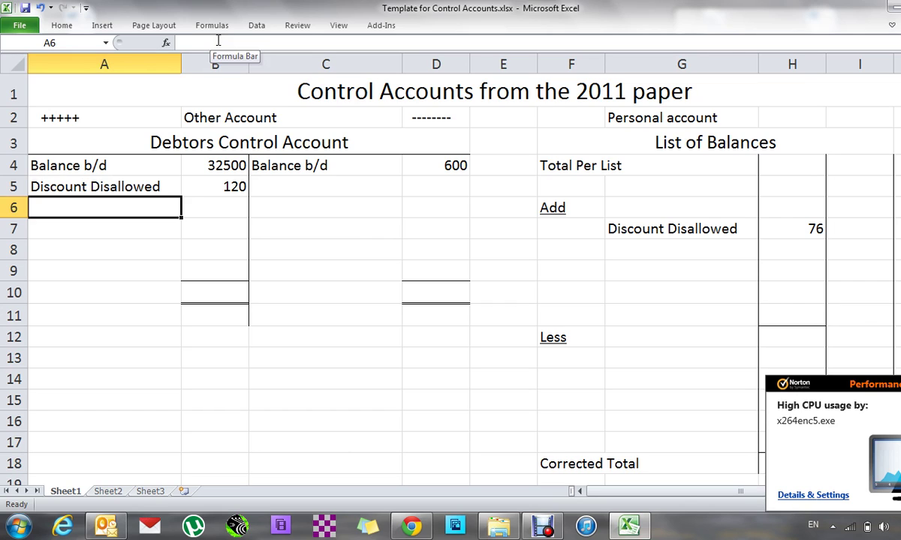
Enter 20 in D5 and label it "Interest" in C5 of the Debtors Control Account
key(Right)
key(Right)
key(Left)
key(Right)
key(Left)
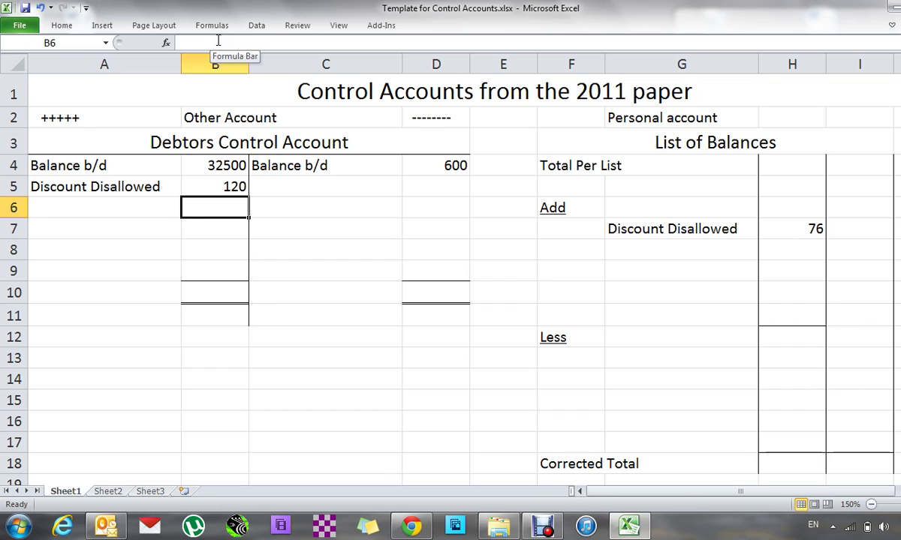
key(Right)
key(Right)
key(Up)
text(20)
key(Left)
text(Interest)
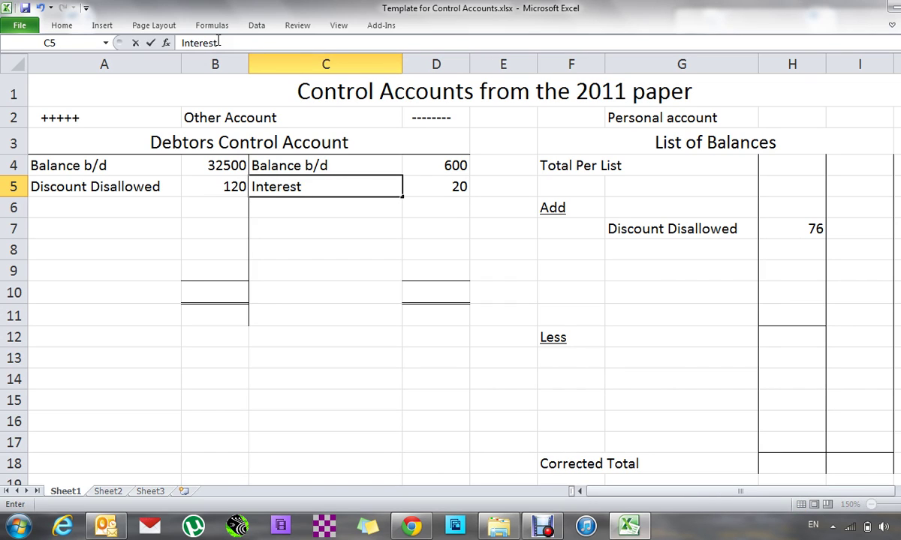
key(Return)
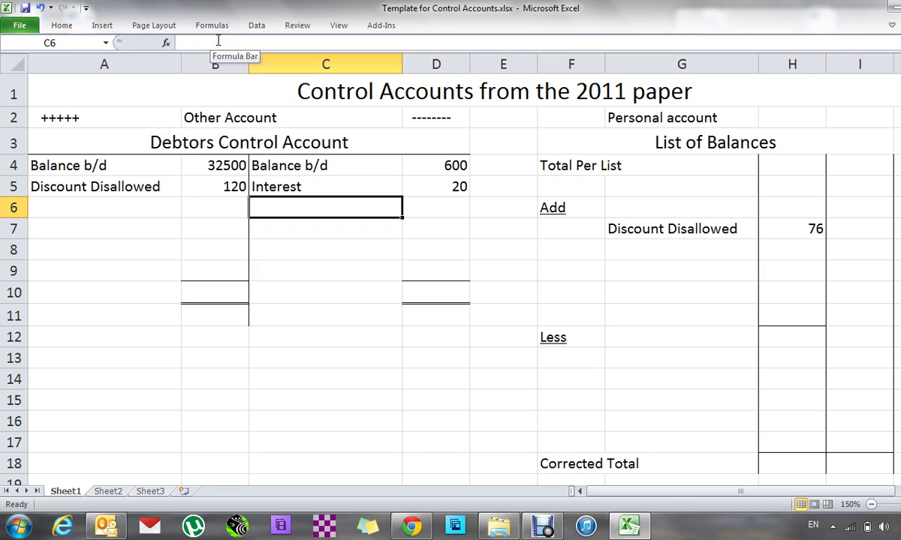
Add "Interest" in G8 under the Add heading of the List of Balances, with 160 in H8
key(Right)
key(Right)
key(Right)
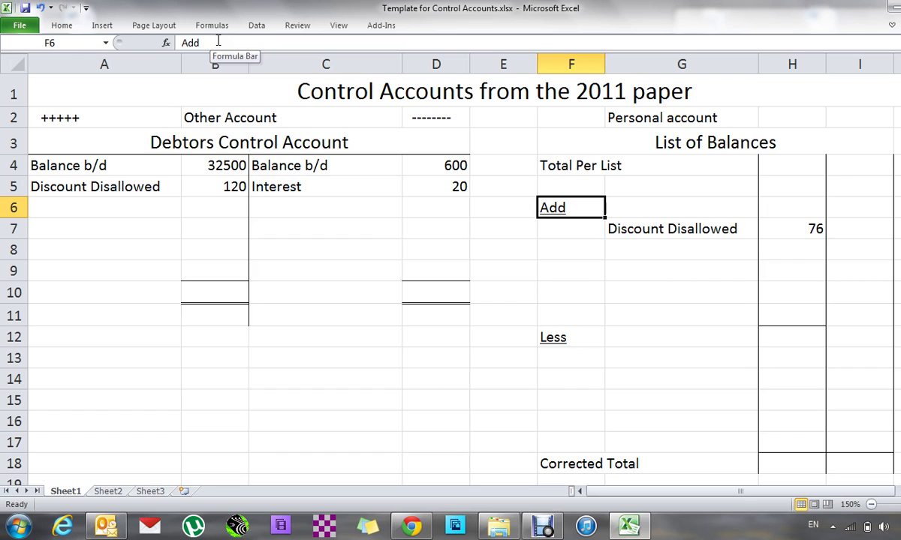
key(Down)
key(Down)
key(Right)
text(Interest)
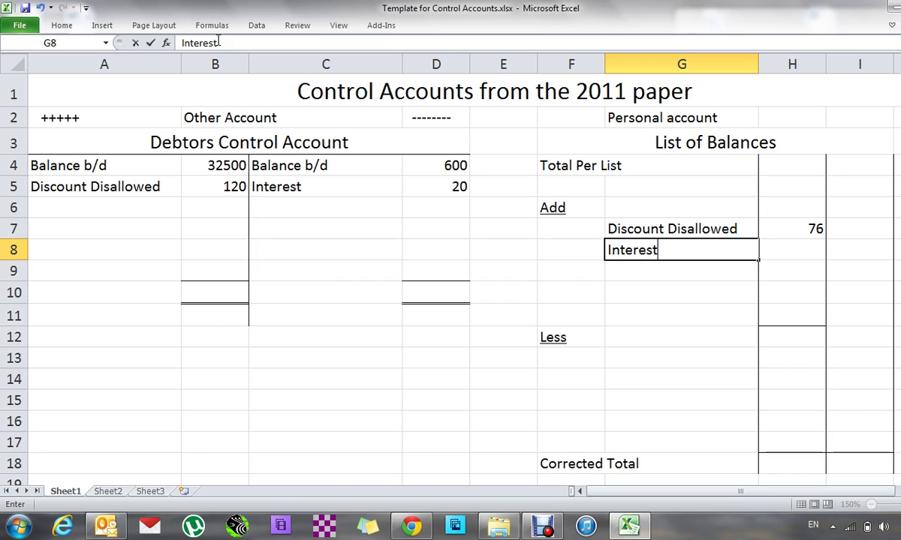
key(Tab)
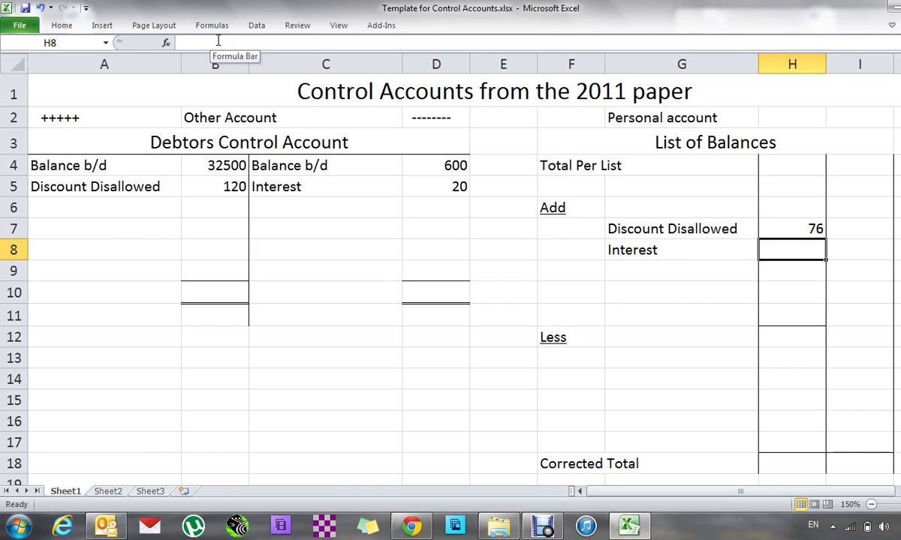
text(160)
key(Return)
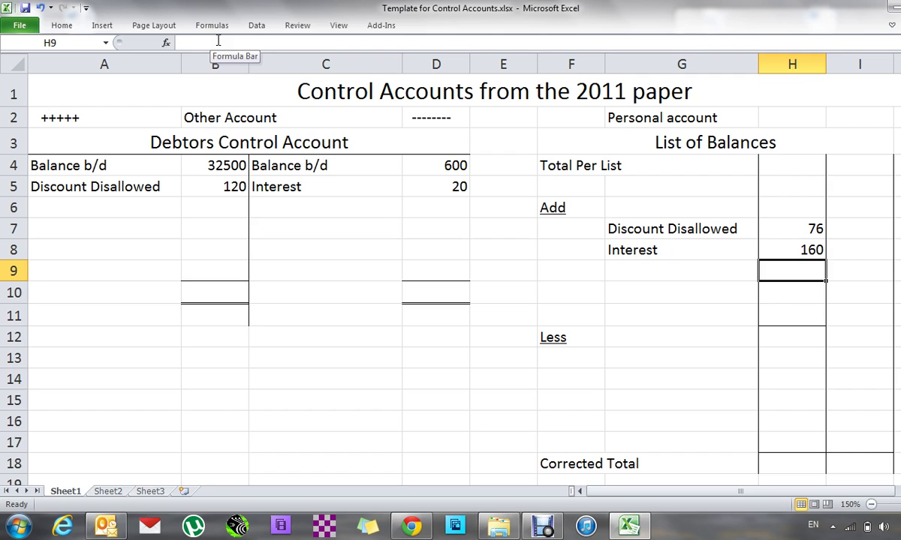
Add "Cash Sales" in G9 of the List of Balances with the amount 1200 in H9
key(Left)
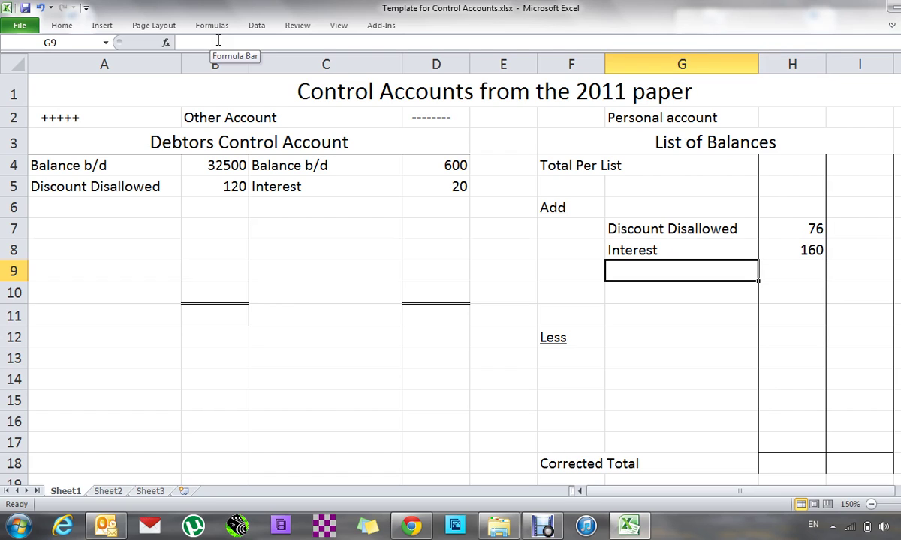
text(Cash )
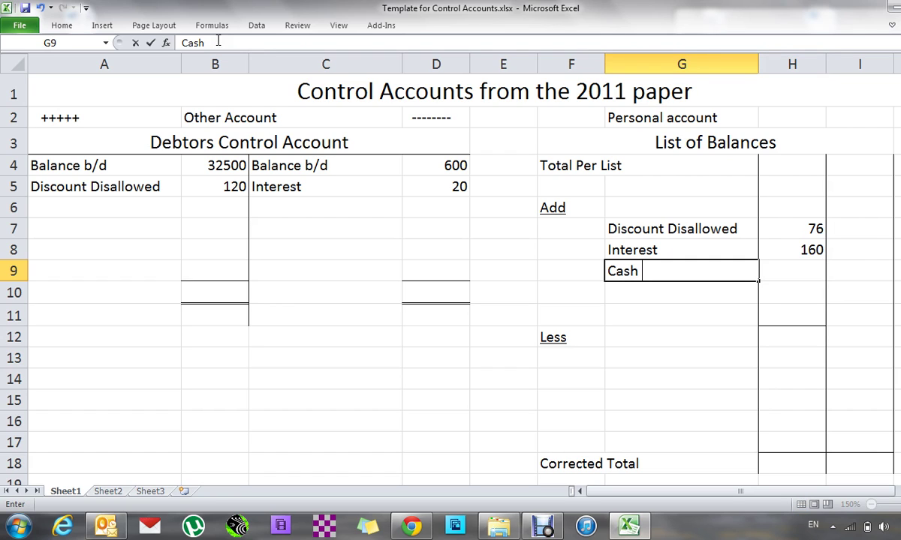
text(Sales)
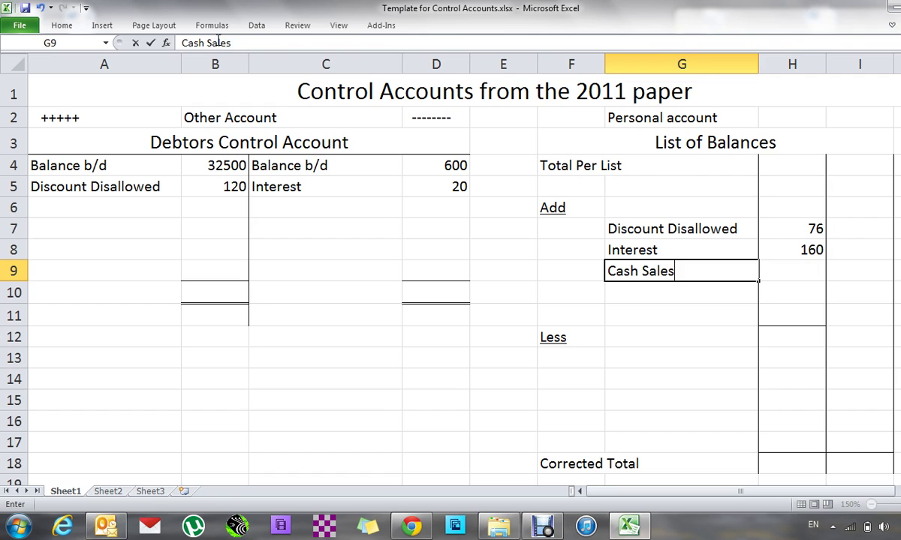
key(Right)
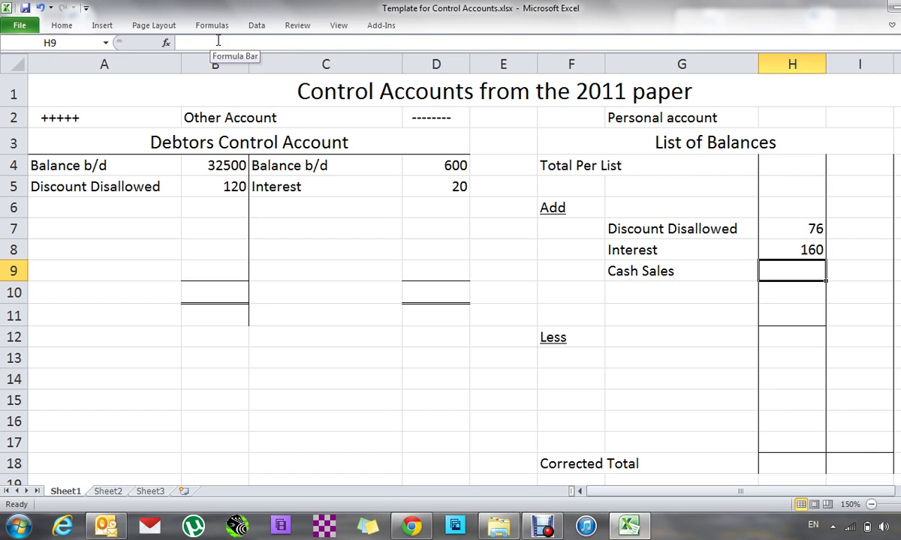
text(1200)
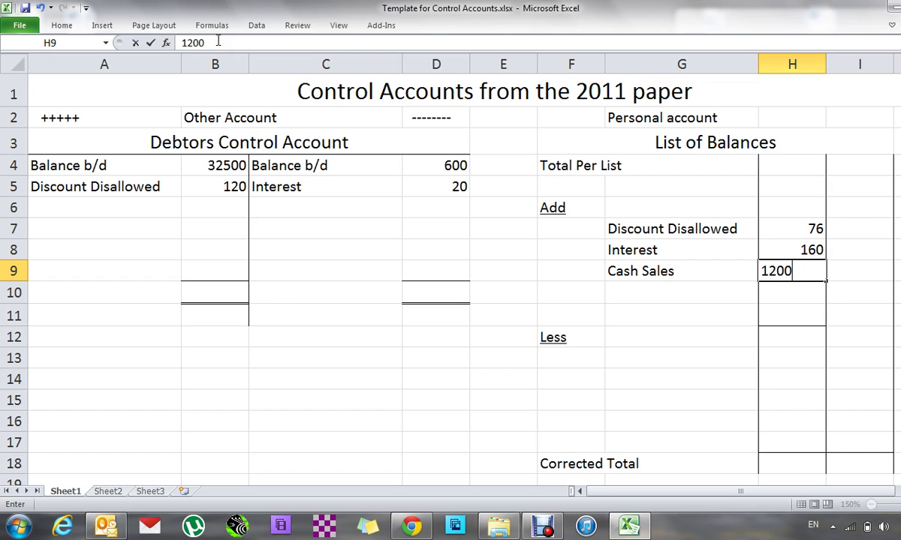
key(Return)
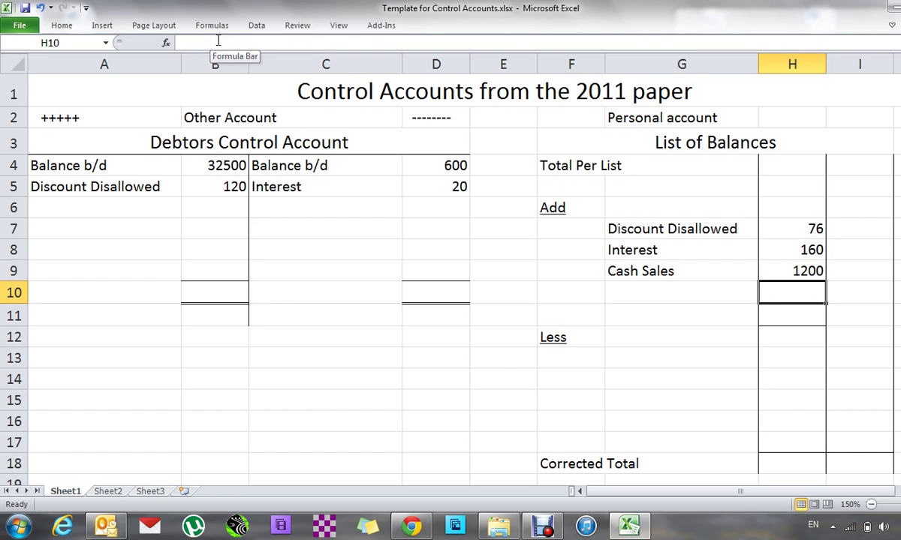
Enter 1420 in H10 of the List of Balances and label it "Credit Sales" in G10
text(1420)
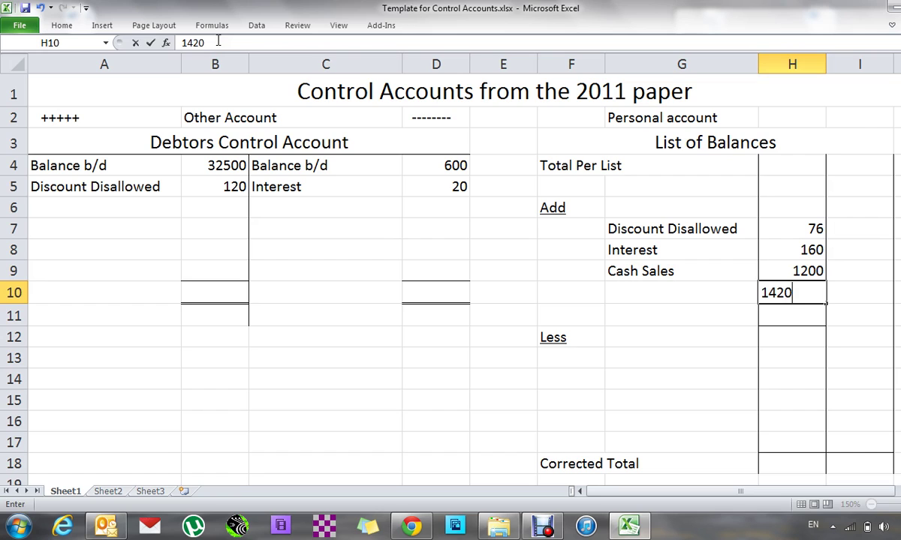
key(Left)
text(C)
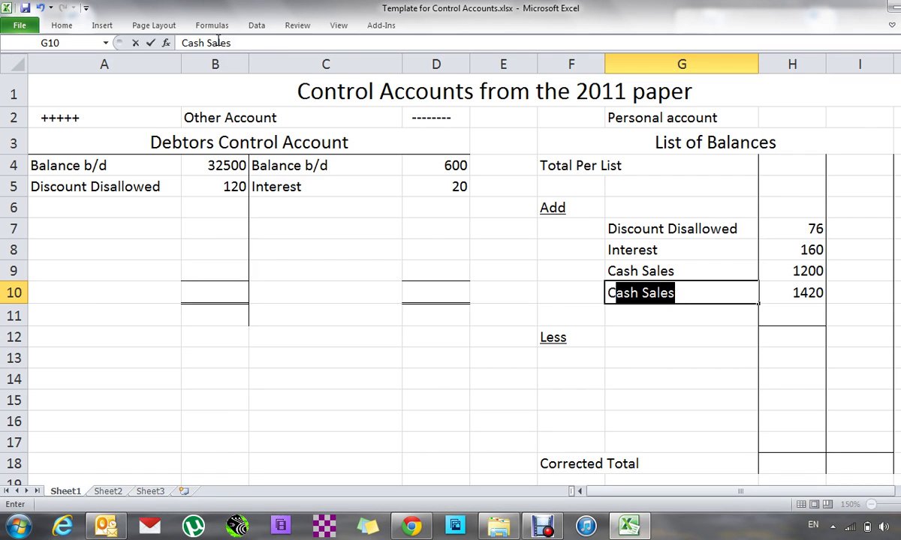
text(redit Sales)
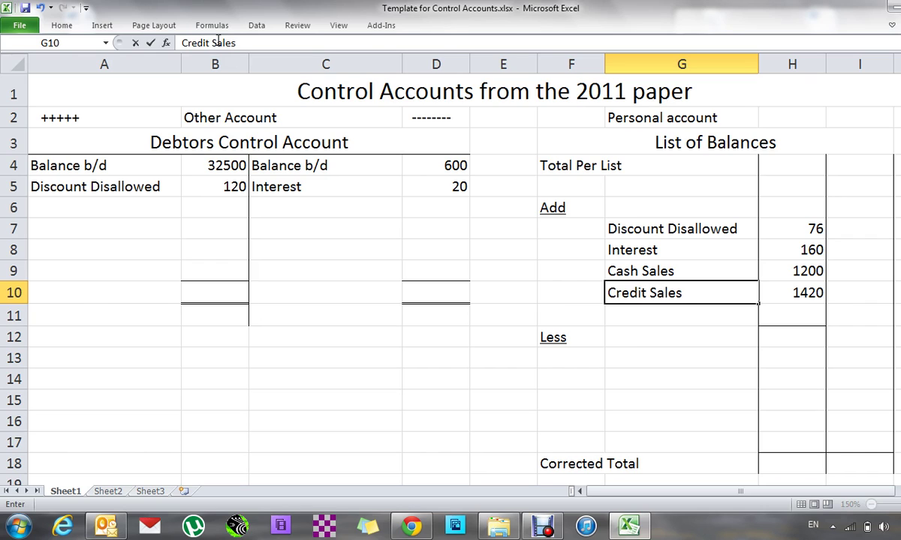
key(Left)
key(Left)
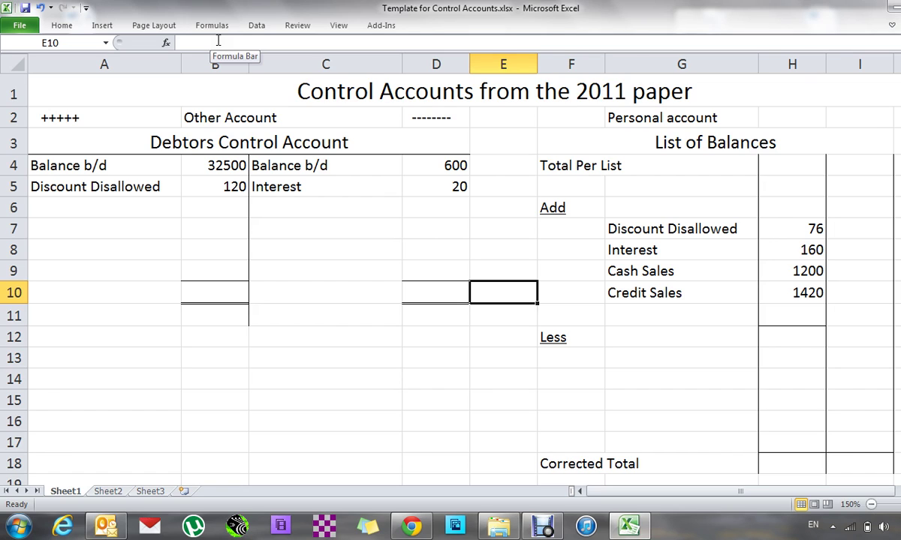
key(Left)
key(Left)
key(Left)
key(Up)
key(Up)
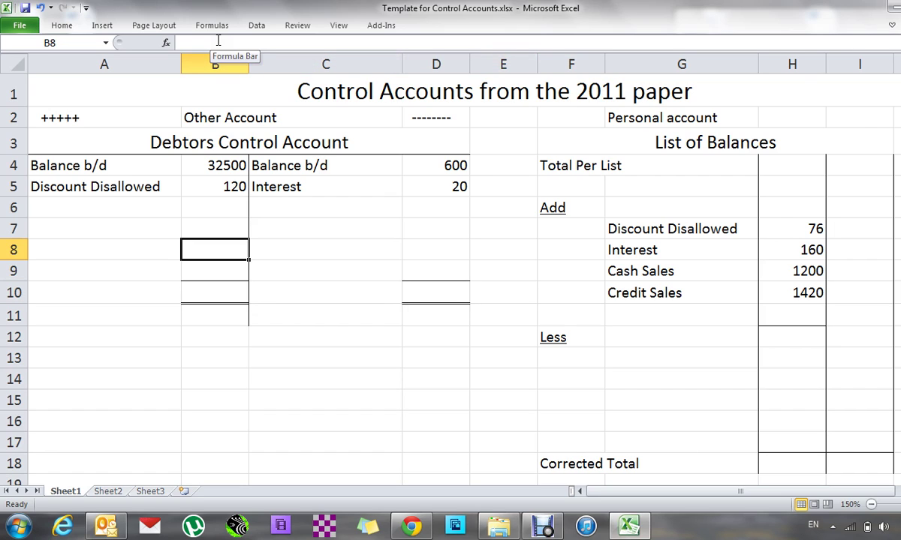
key(Right)
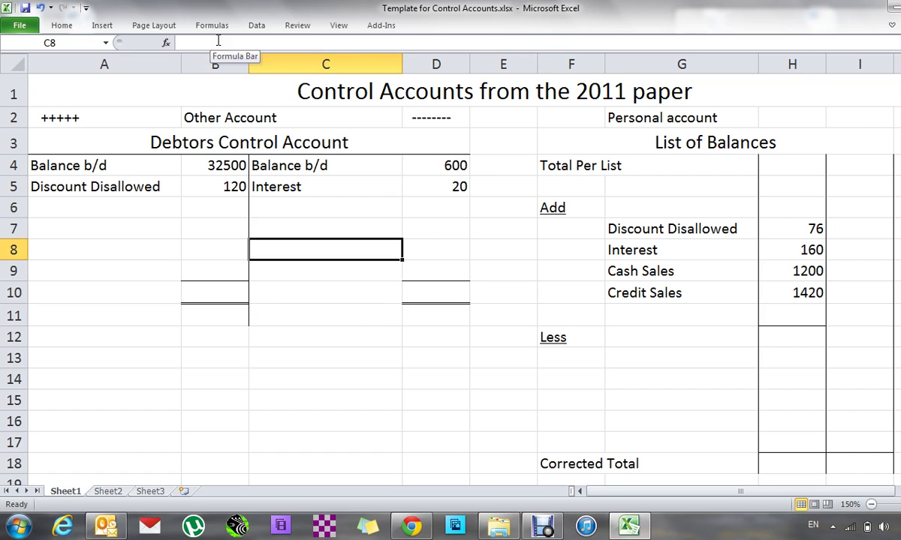
key(Right)
key(Right)
key(Right)
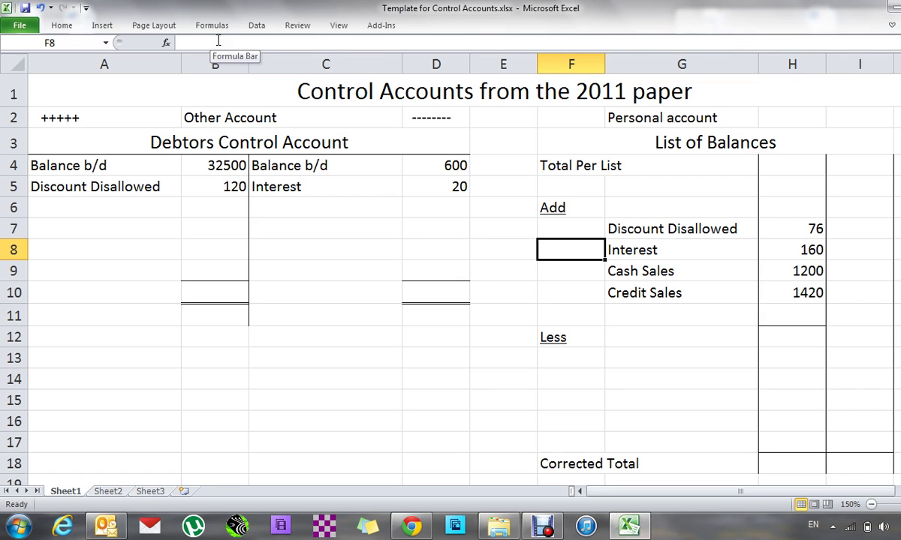
Enter 30 in D6 of the Debtors Control Account and label it "Sales Returns" in C6
key(Left)
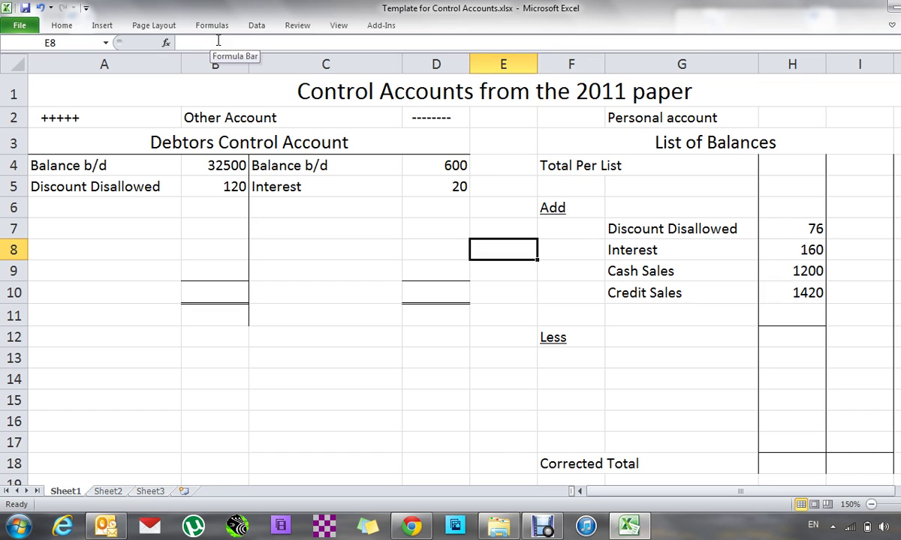
key(Left)
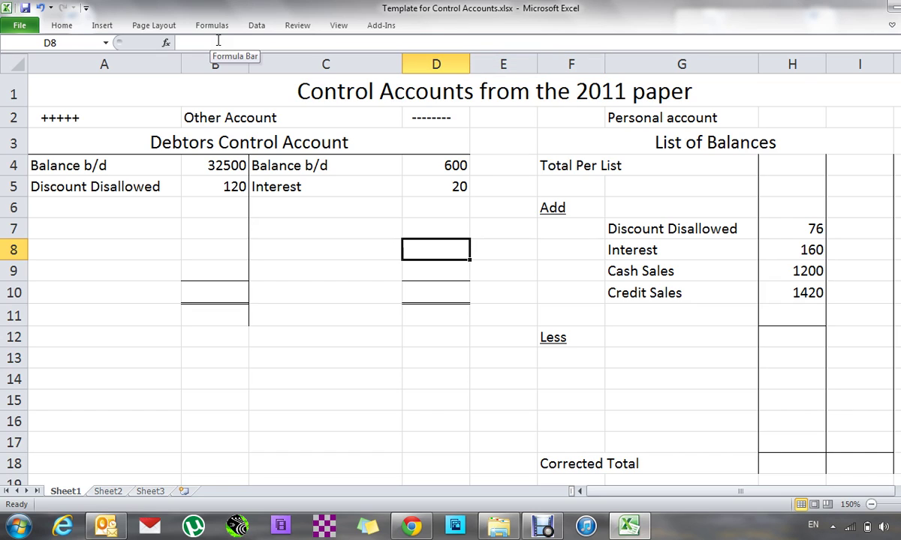
key(Up)
key(Up)
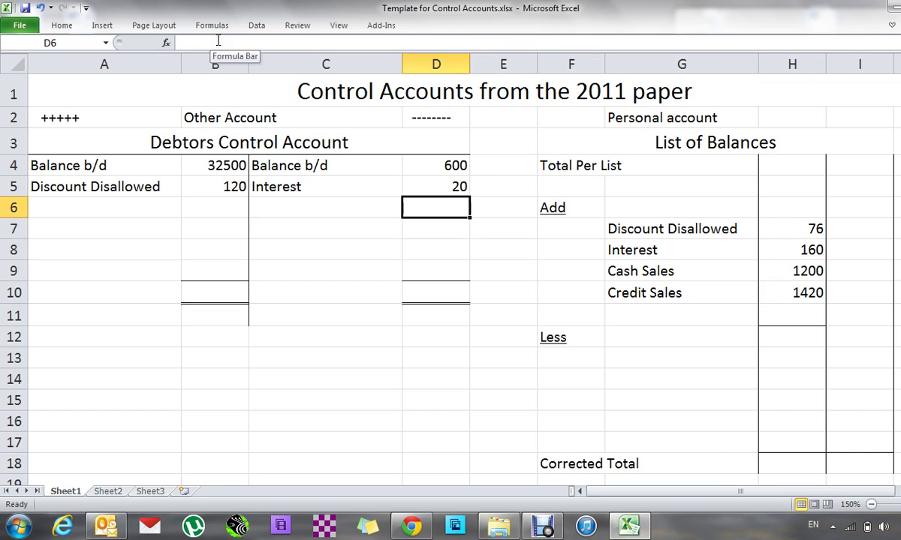
text(30)
key(Left)
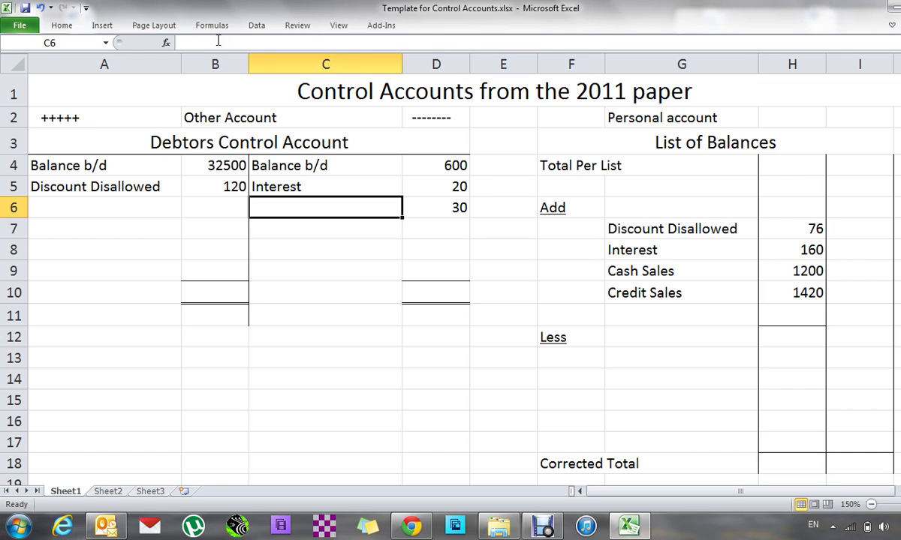
text(Sales Re)
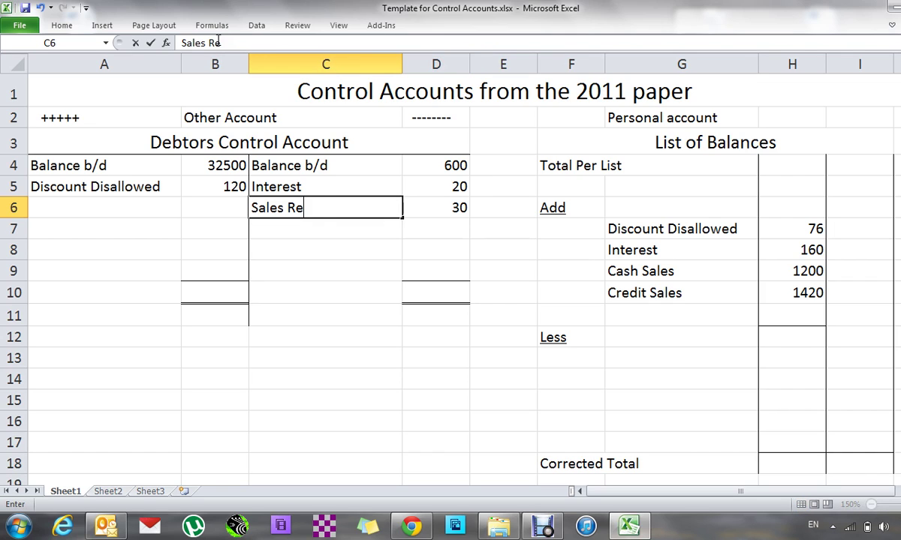
text(turns)
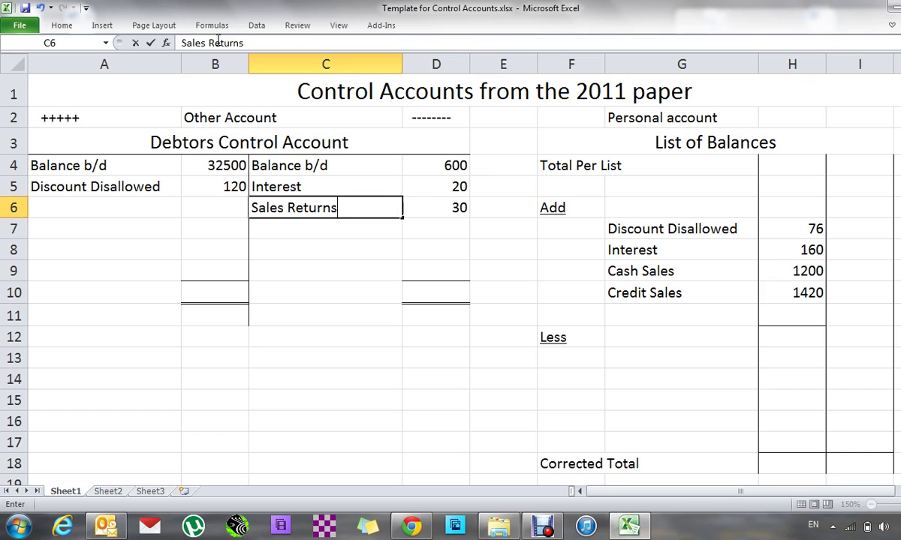
key(Return)
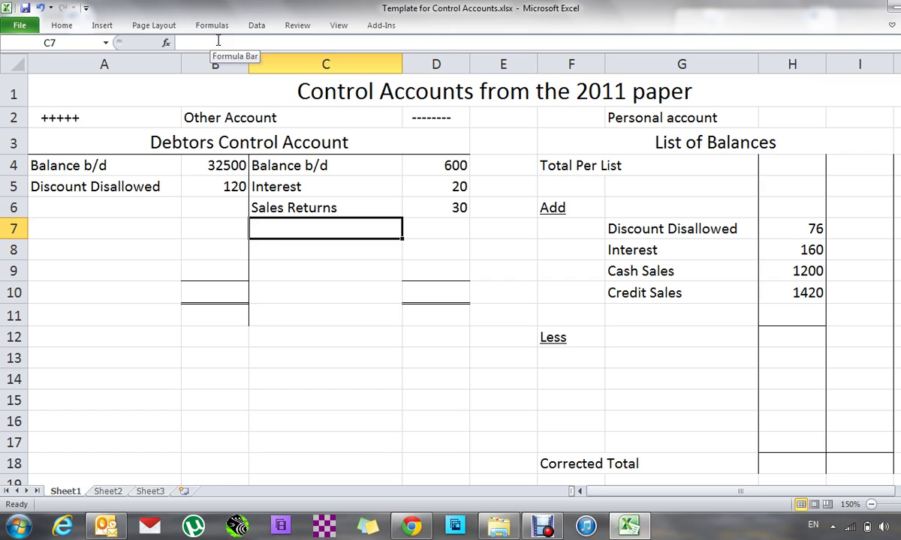
Add "Sales Returns" in G13 under the Less heading of the List of Balances, with 65 in H13
key(Right)
key(Right)
key(Right)
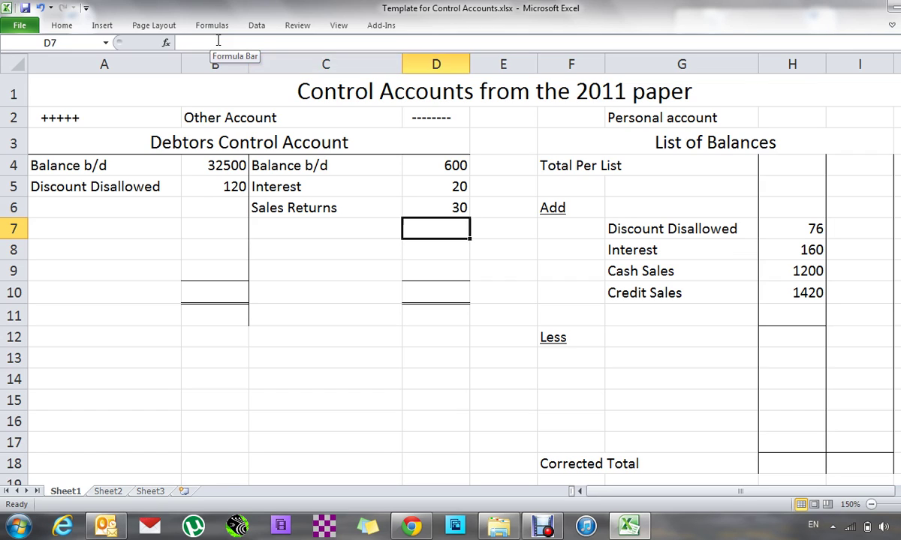
key(Right)
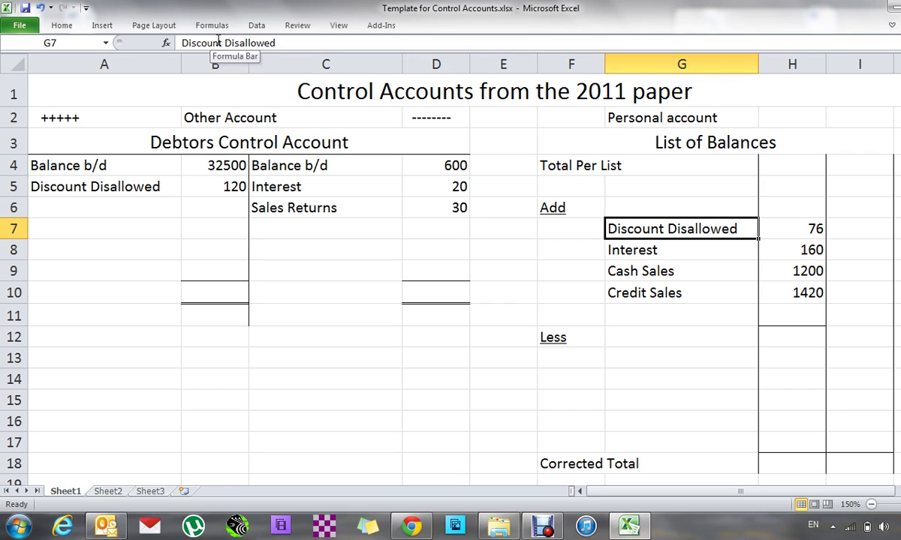
key(Down)
key(Down)
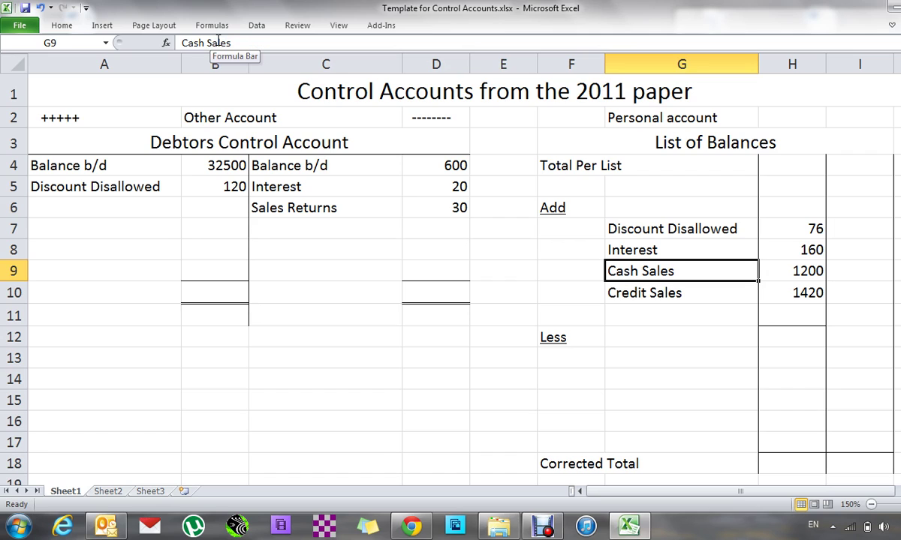
key(Down)
key(Down)
key(Down)
key(Down)
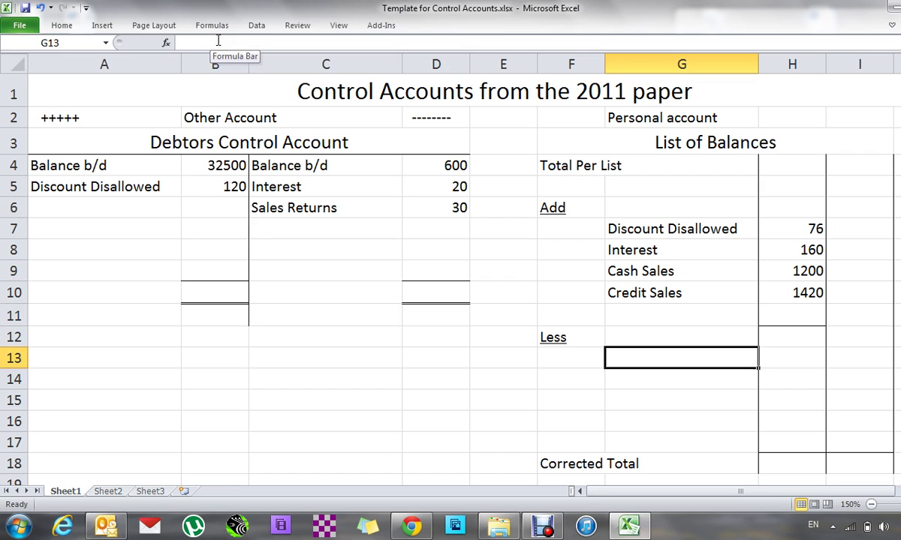
text(Sales)
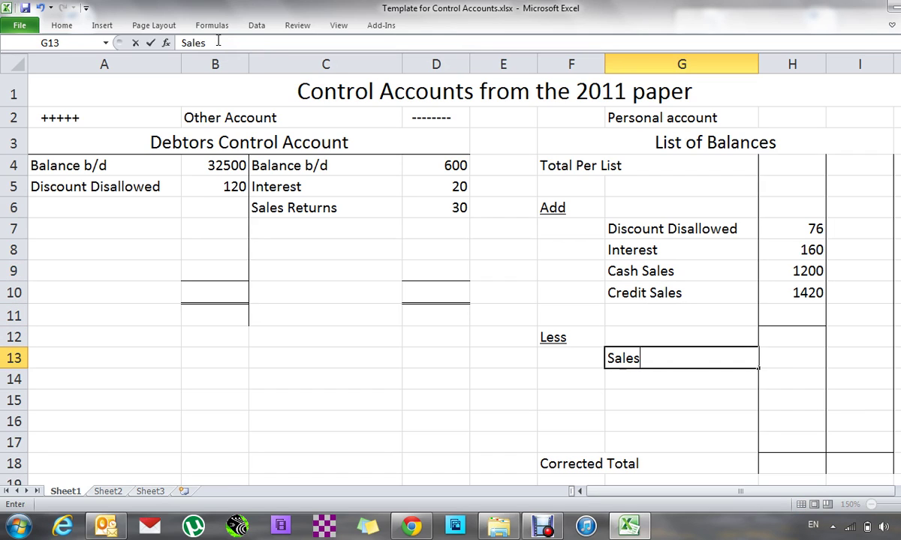
text( Returns)
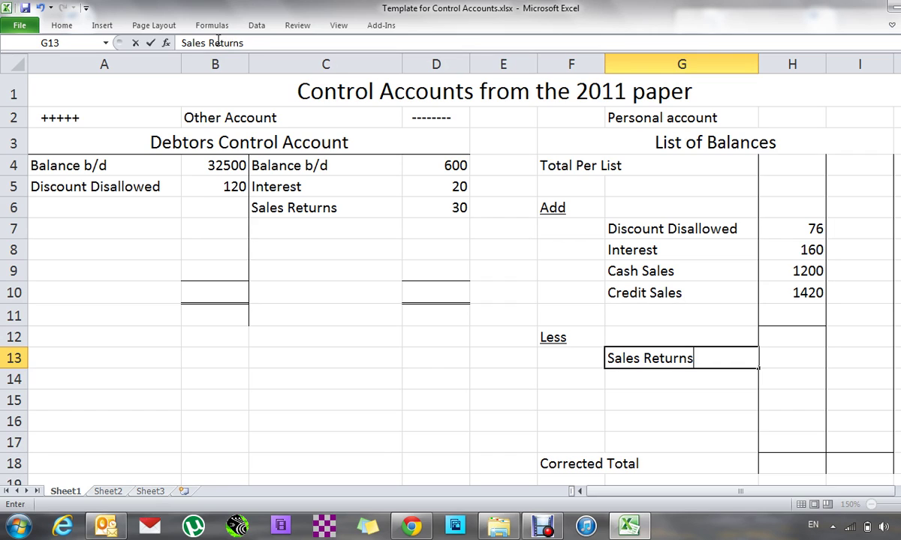
key(Right)
text(65)
key(Return)
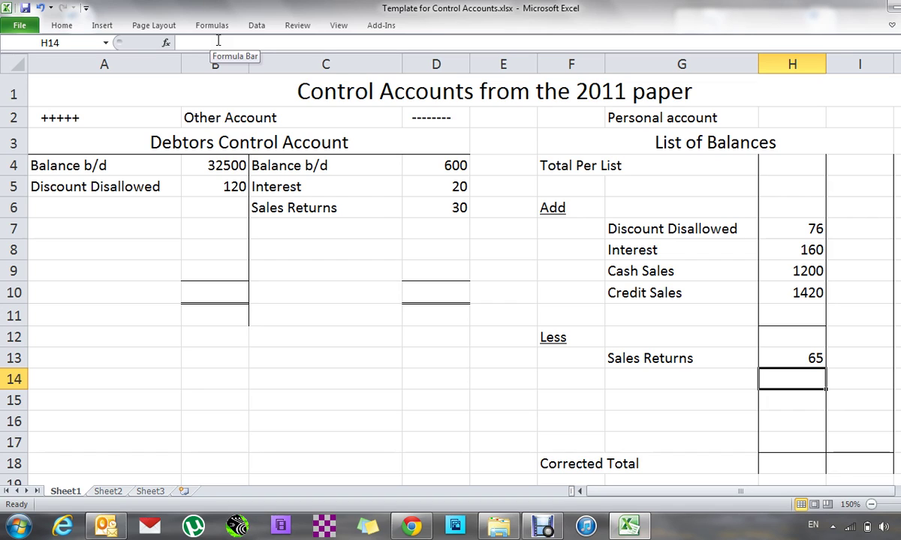
Add the label "Sales" in C7 of the Debtors Control Account, below Sales Returns
key(Up)
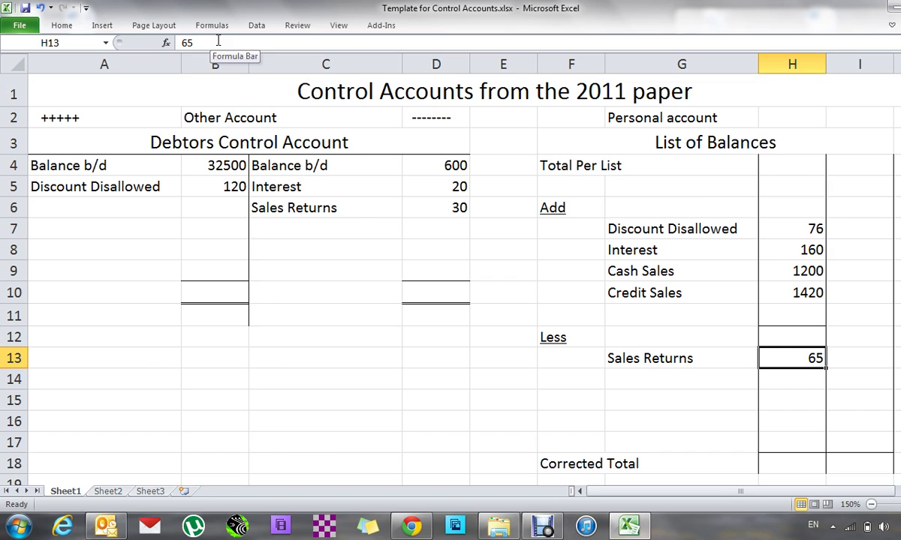
key(Up)
key(Left)
key(Left)
key(Left)
key(Left)
key(Left)
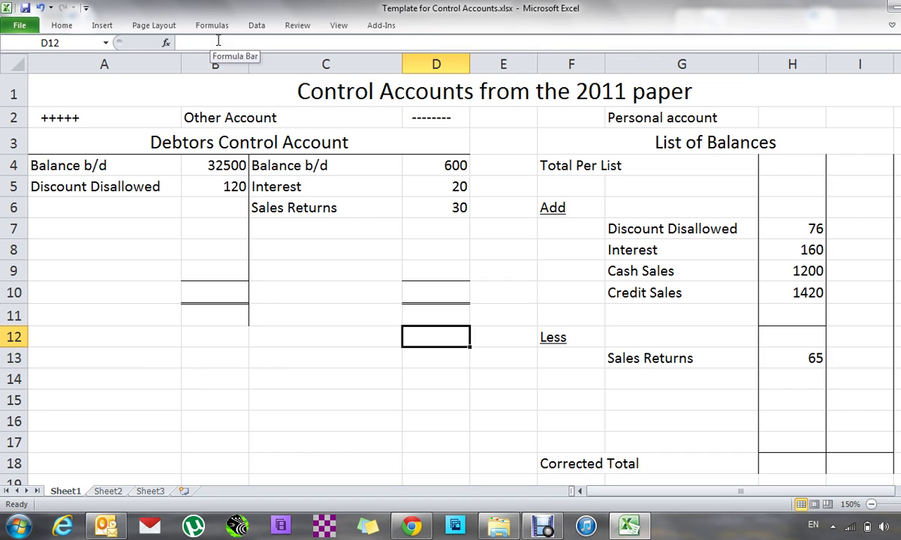
key(Up)
key(Up)
key(Up)
key(Up)
key(Up)
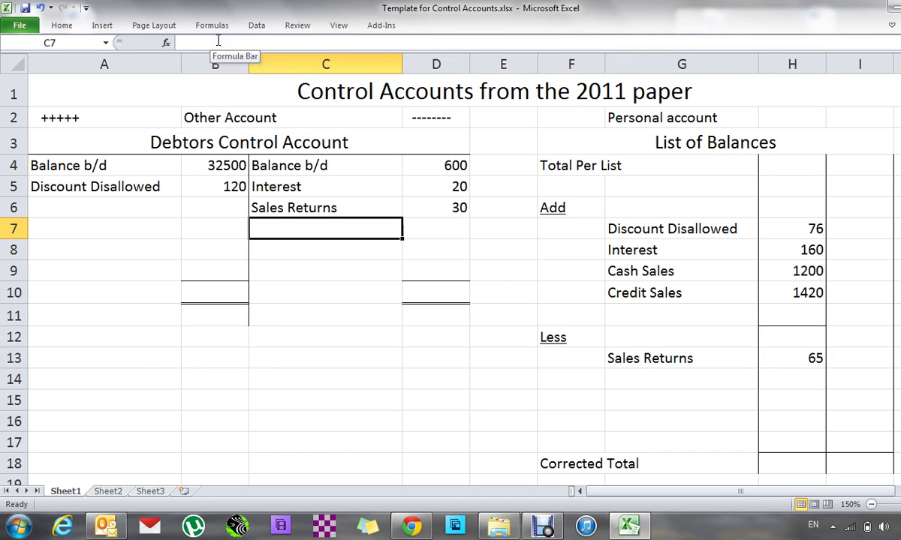
text(Sales)
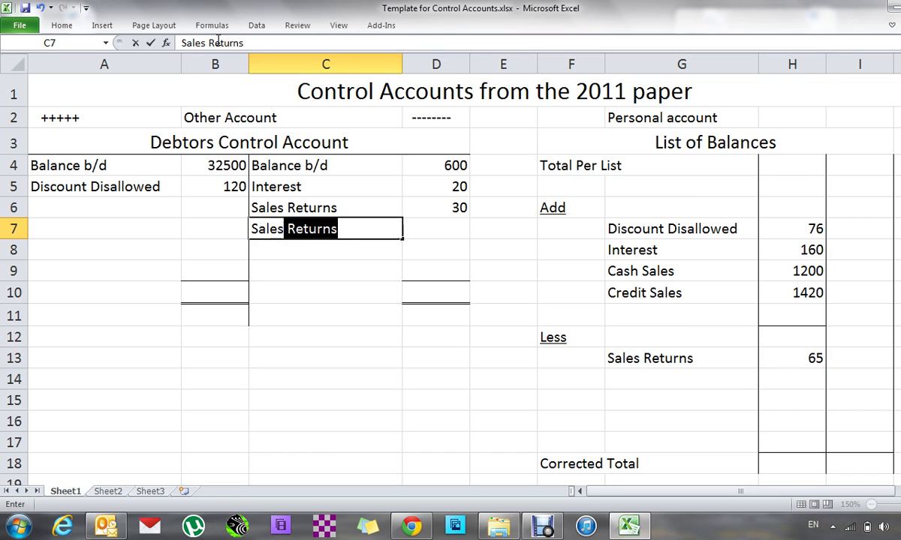
key(BackSpace)
key(Tab)
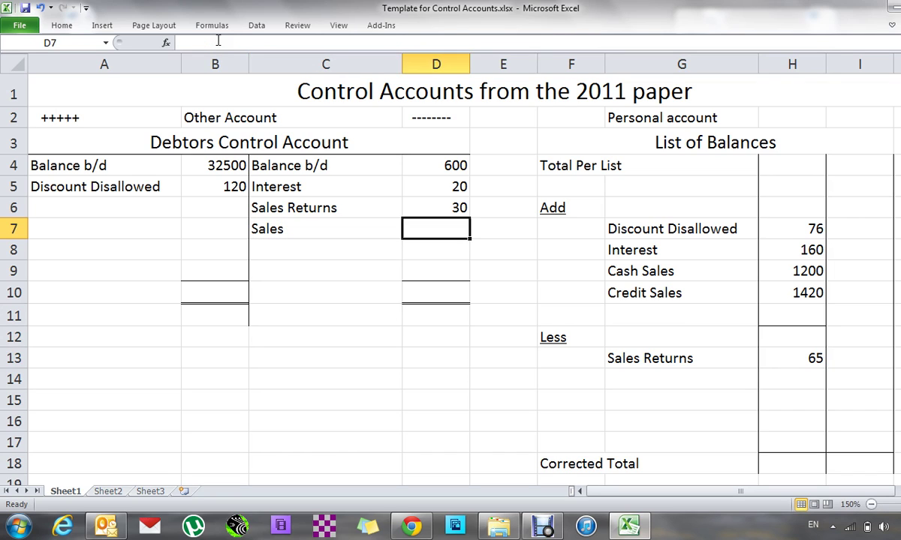
Enter the formula =1540-1450 in D7 as the Sales amount in the Debtors Control Account
text(=)
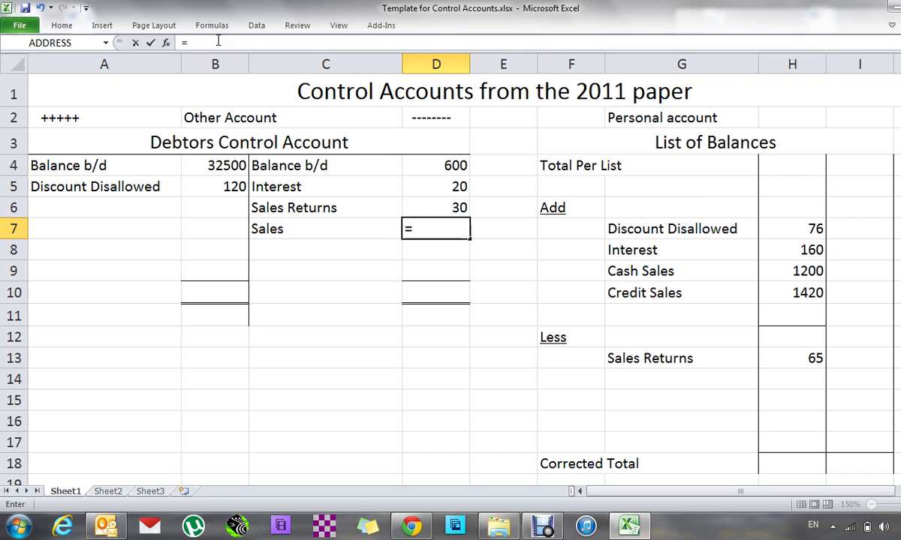
text(1540-)
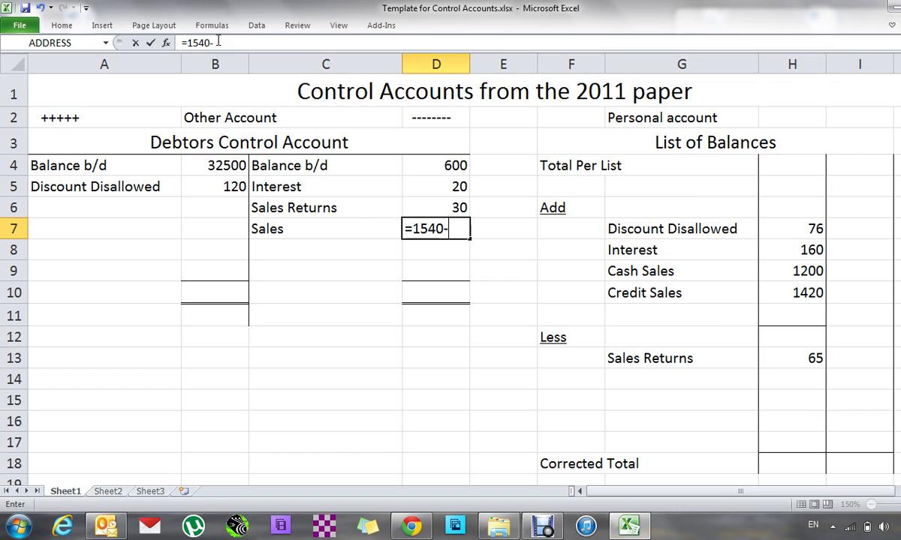
text(1450)
key(Return)
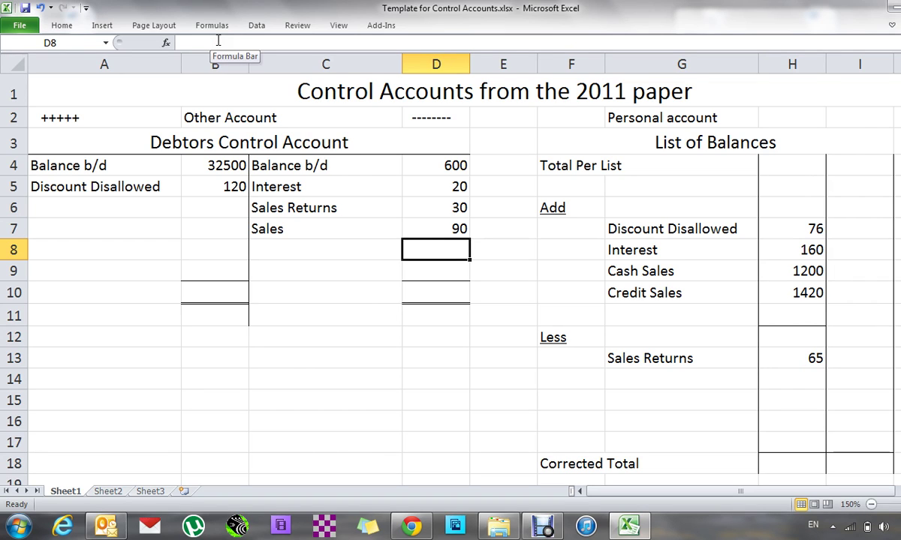
Add "Sales Returns" in G11 under the Add heading of the List of Balances, with 1450 in H11
key(Right)
key(Right)
key(Right)
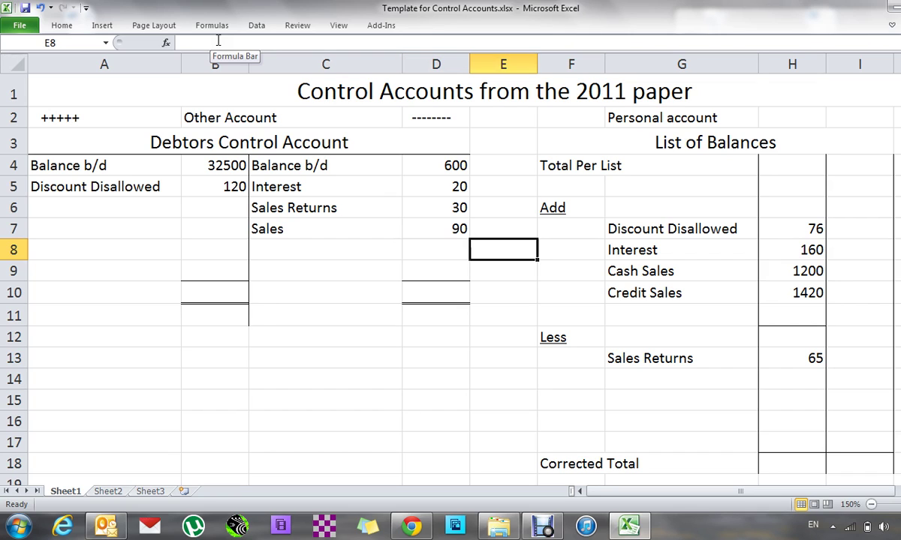
key(Down)
key(Down)
key(Down)
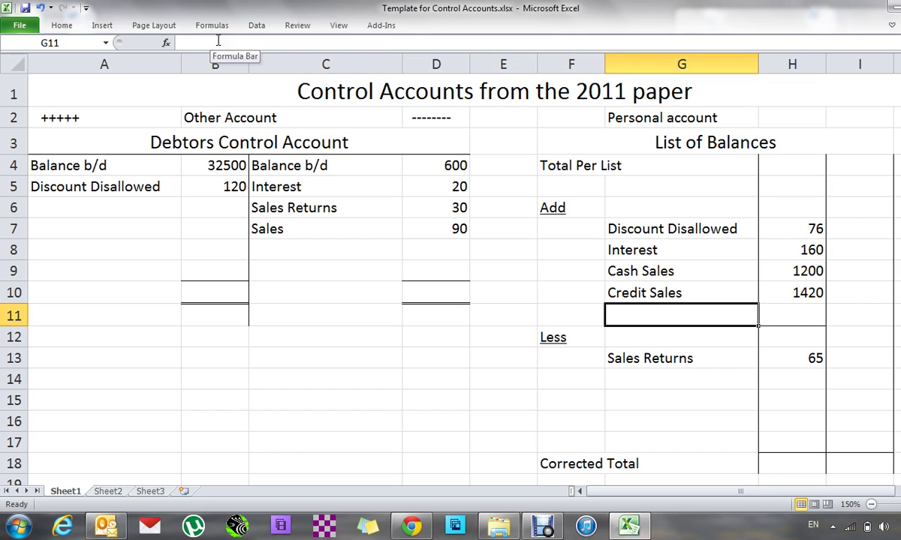
text(In)
key(BackSpace)
key(BackSpace)
key(BackSpace)
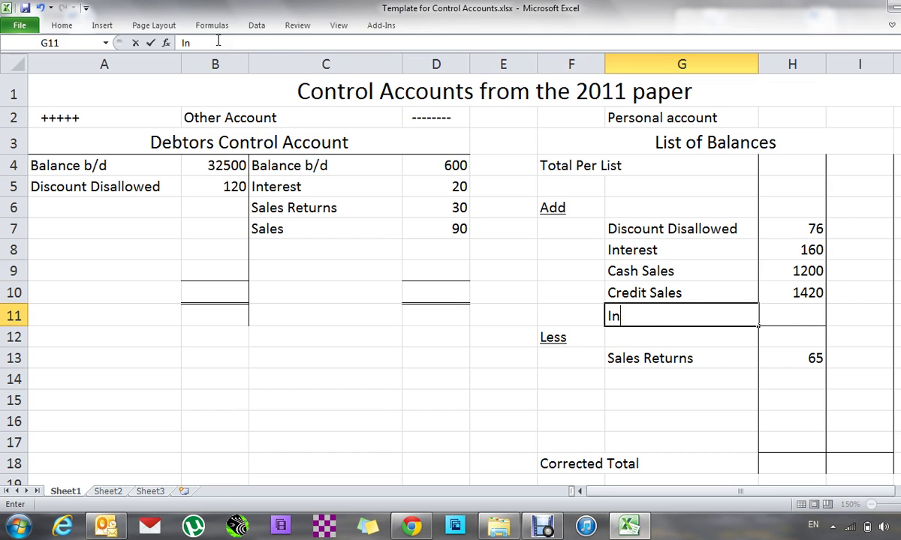
text(Sales Returns)
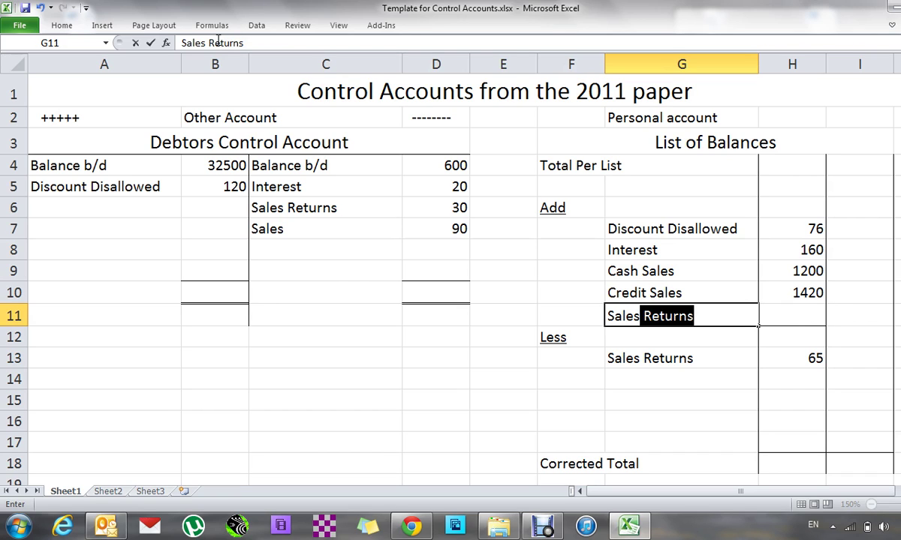
key(Tab)
text(1450)
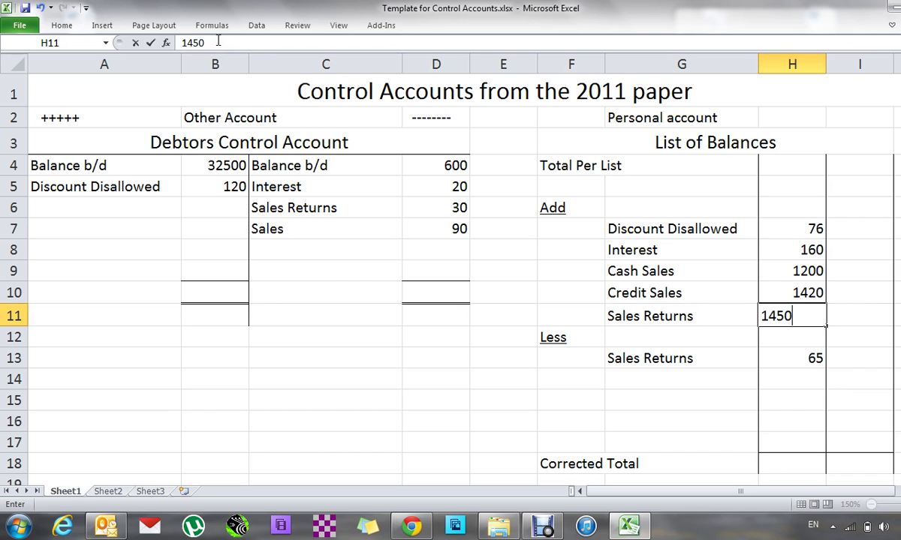
key(Return)
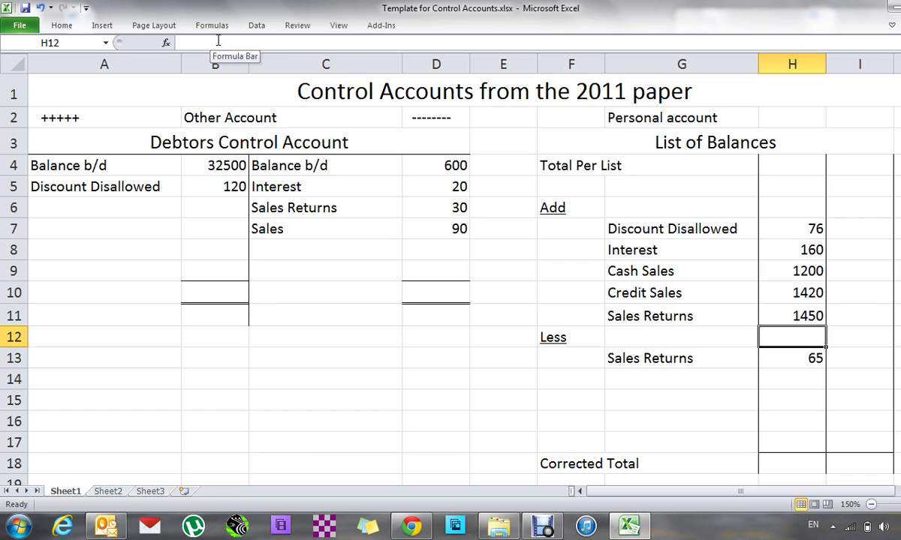
Add the label "Bad Debts" in A6 of the Debtors Control Account, below Discount Disallowed
key(Left)
key(Left)
key(Left)
key(Left)
key(Left)
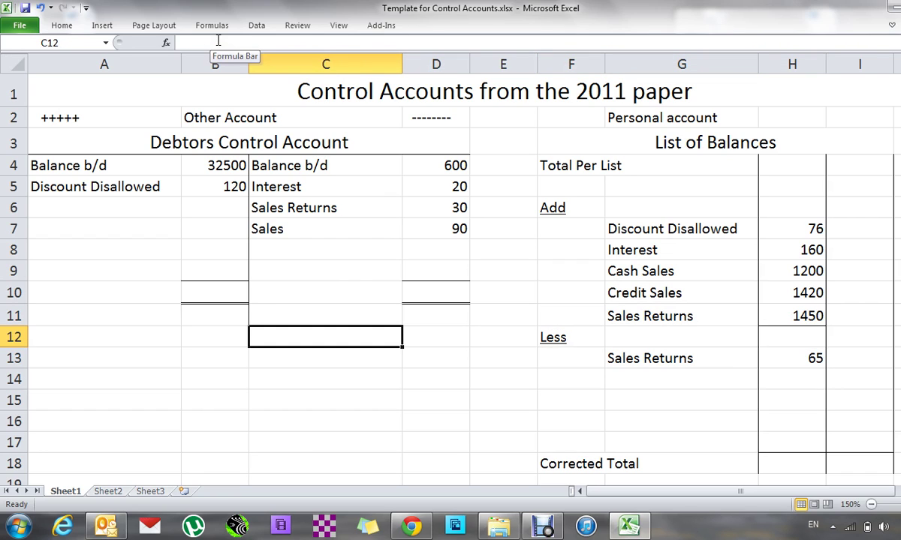
key(Up)
key(Up)
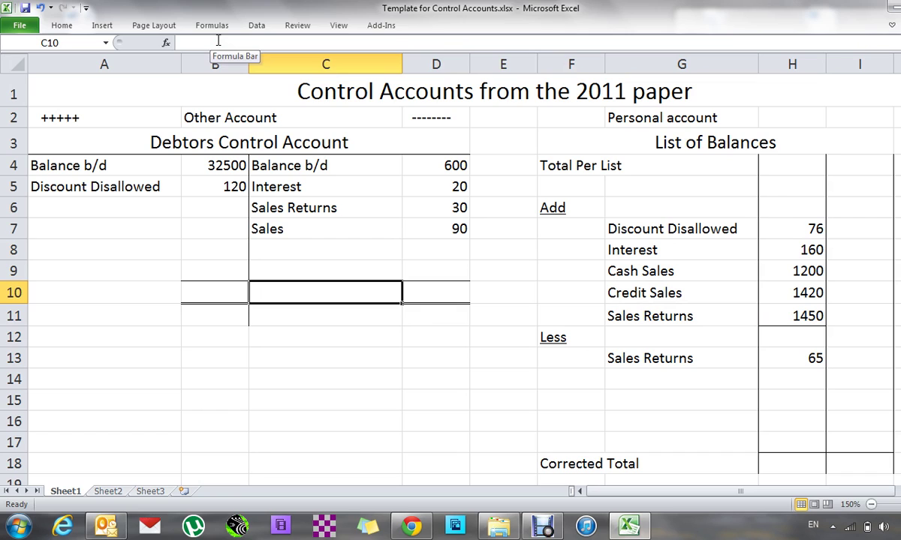
key(Up)
key(Up)
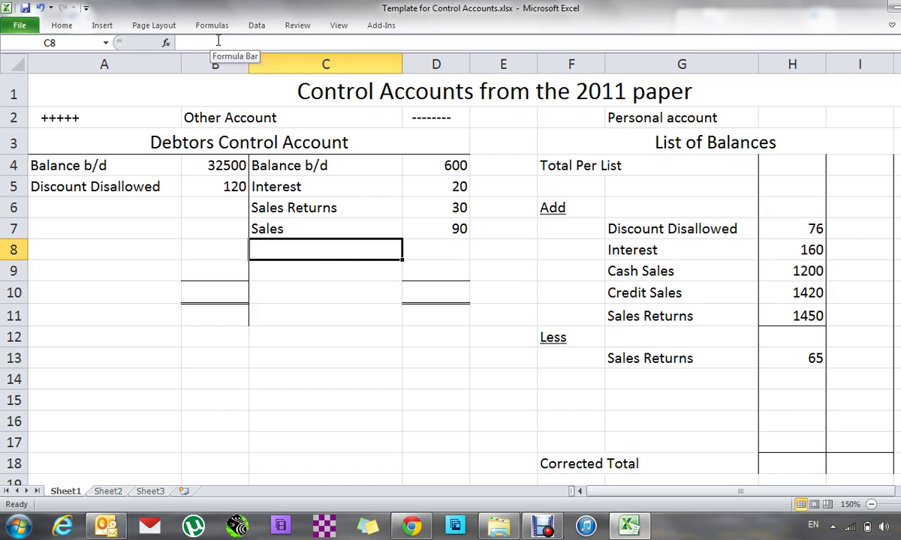
key(Left)
key(Left)
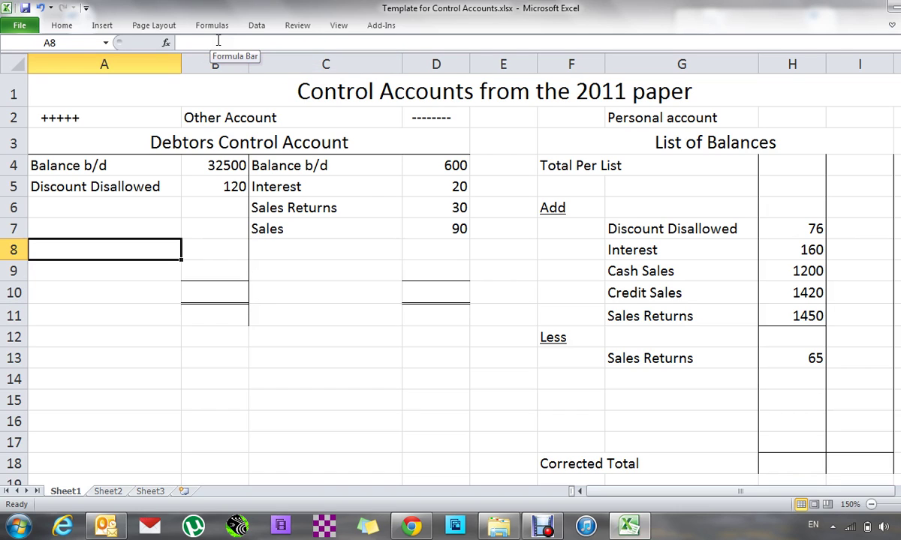
key(Up)
key(Up)
text(Bad)
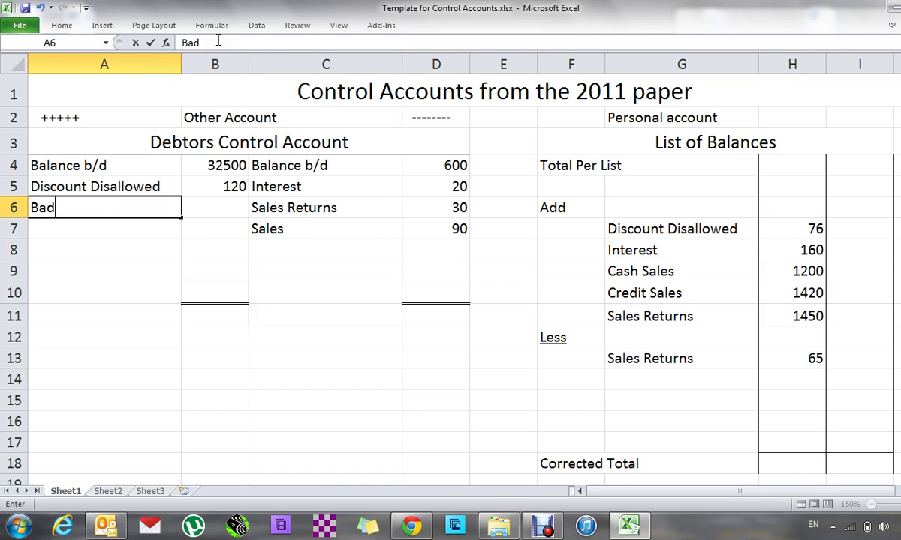
text( Debts)
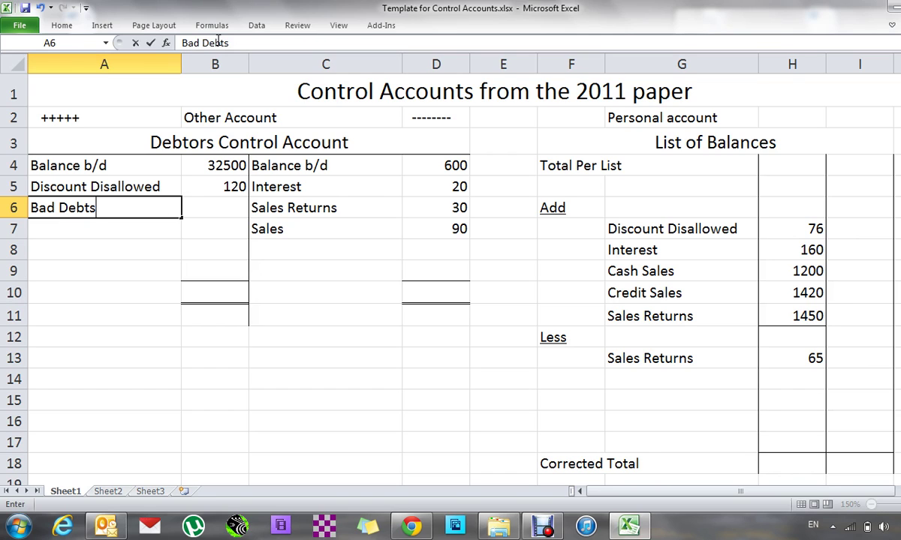
key(Tab)
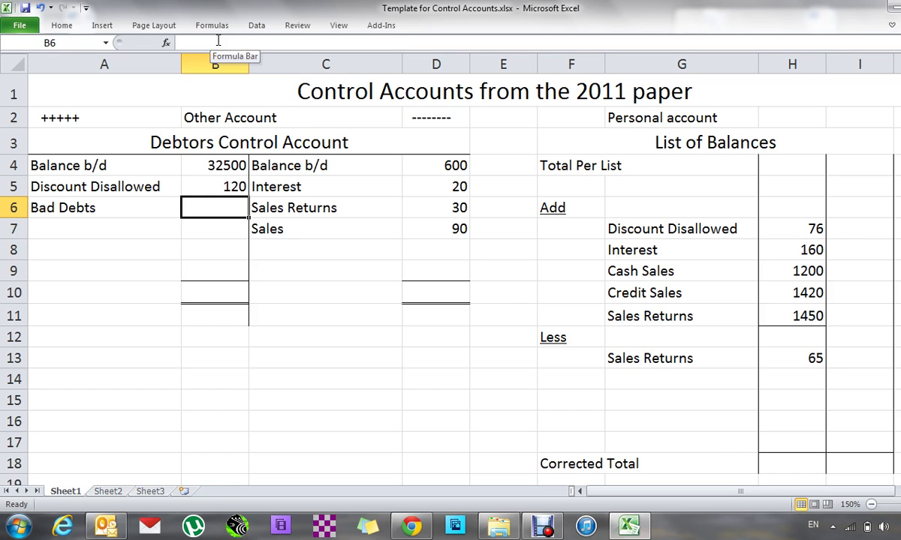
Enter the formula =140/0.7 in B6 as the Bad Debts amount in the Debtors Control Account
text(=14)
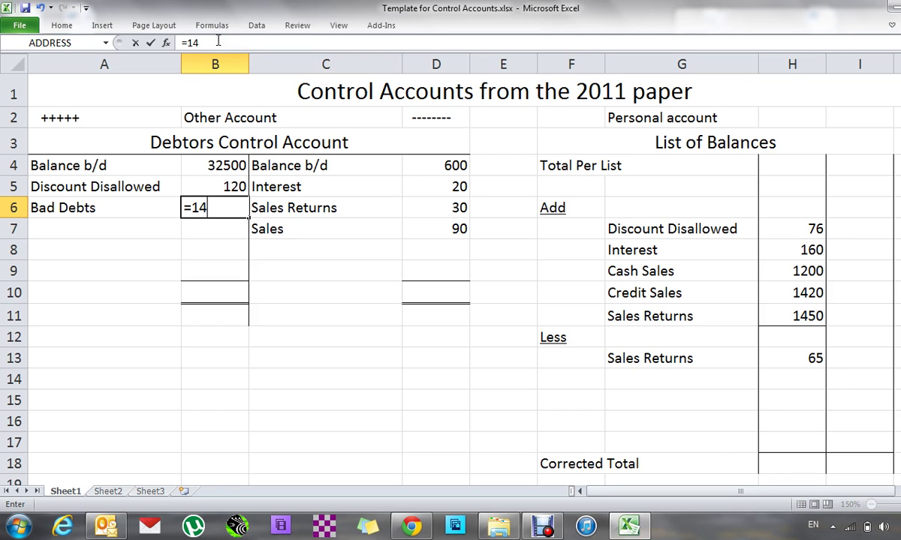
text(0/)
text(0.7)
key(Return)
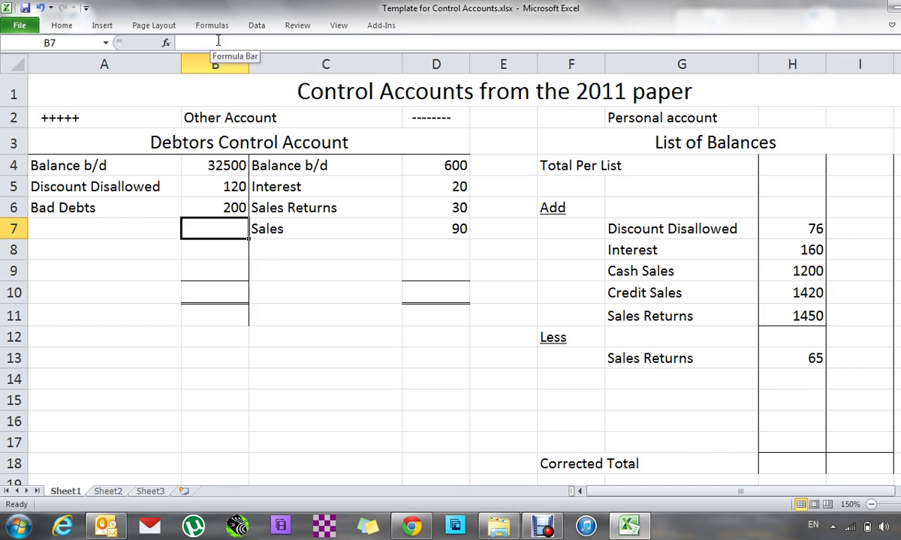
Insert a blank row at row 11, between Credit Sales and Sales Returns in the List of Balances
key(Right)
key(Right)
key(Right)
key(Right)
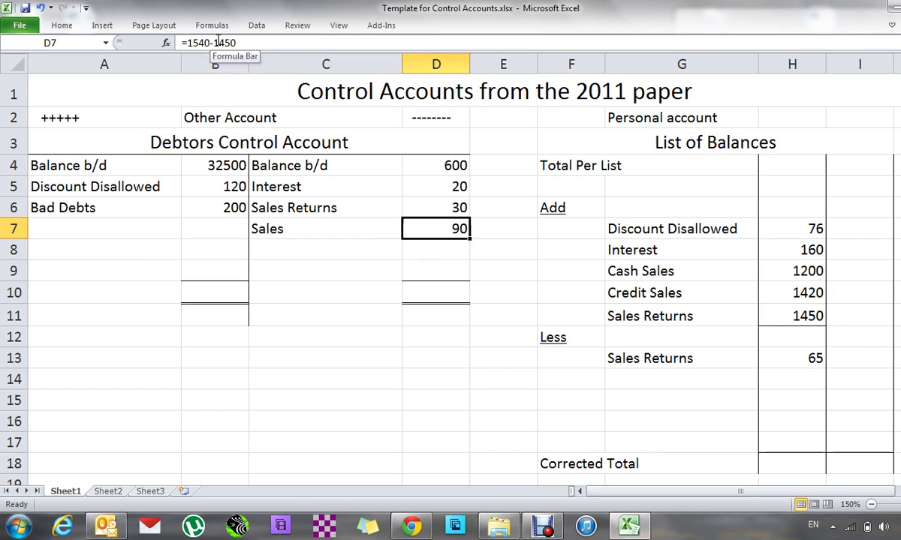
key(Down)
key(Down)
key(Down)
key(Down)
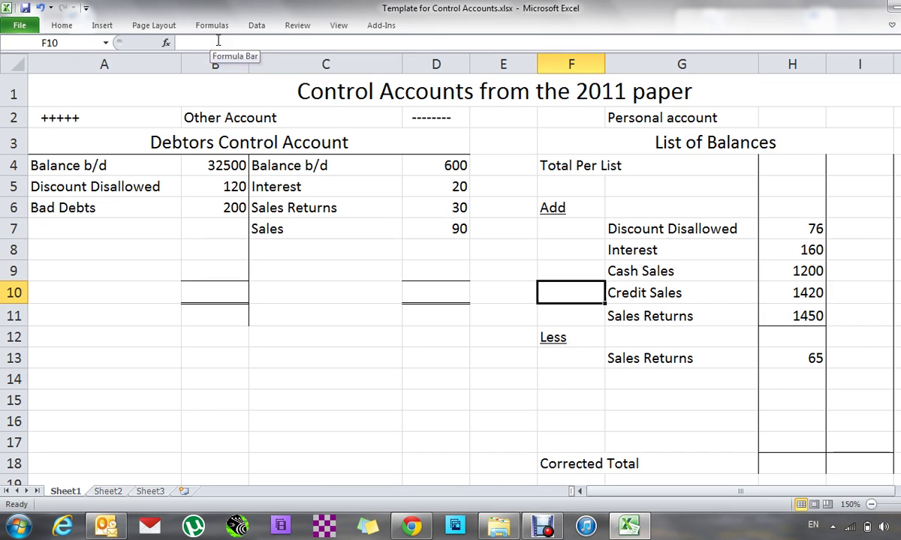
key(Right)
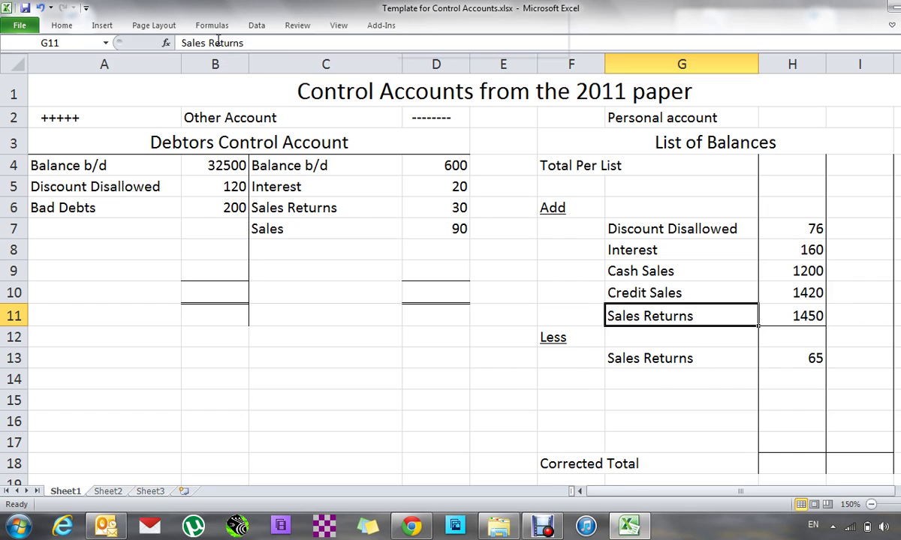
key(alt+i)
key(r)
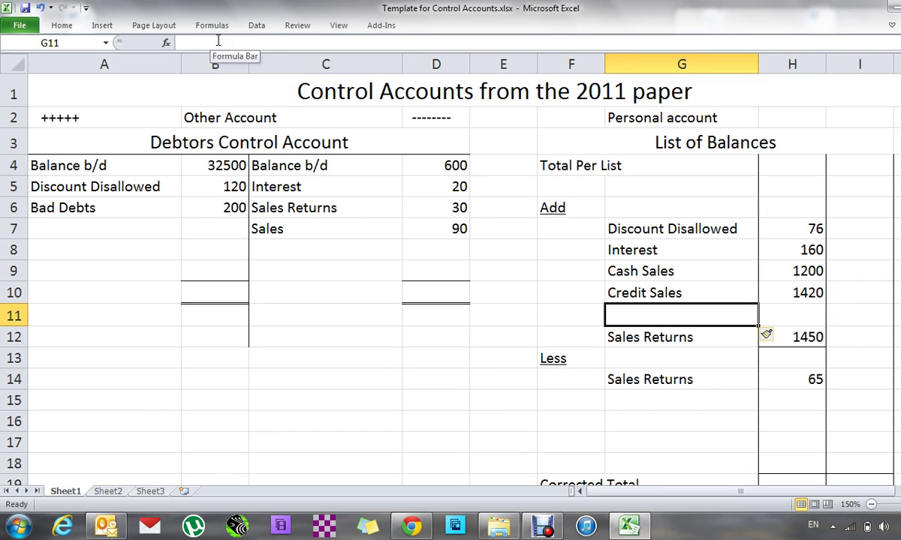
Add "Bad Debts" in G11 of the List of Balances with the amount 200 in H11
text(Bad Debts)
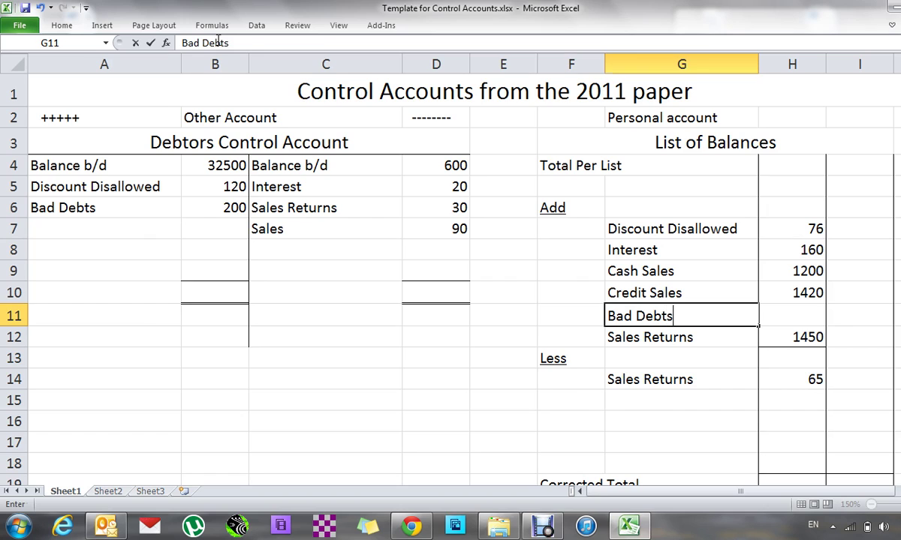
key(Tab)
text(200)
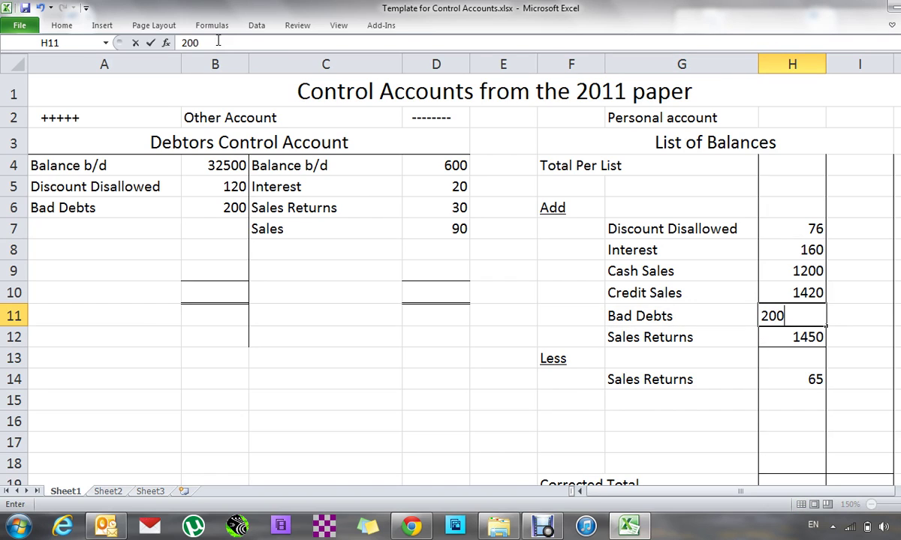
key(Return)
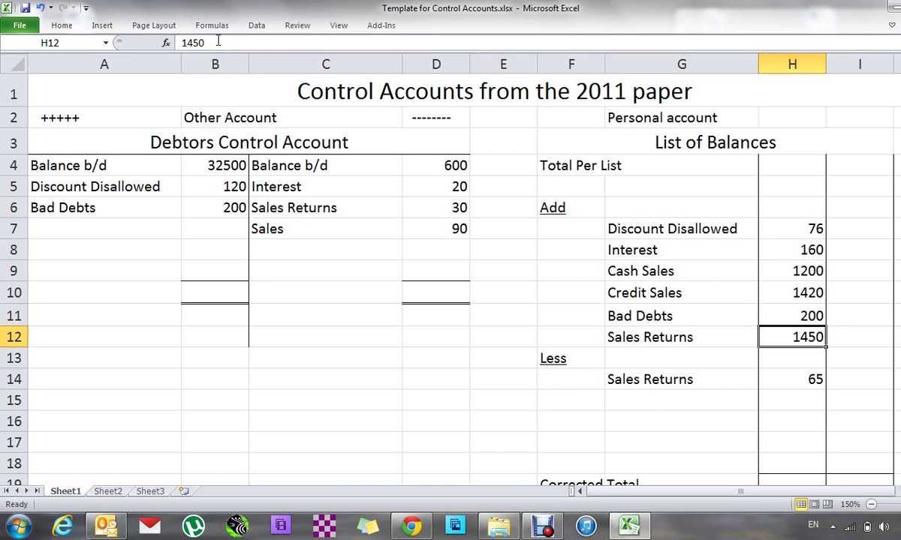
Enter 140 in D8 of the Debtors Control Account and label it "Bank" in C8
key(Left)
key(Left)
key(Left)
key(Left)
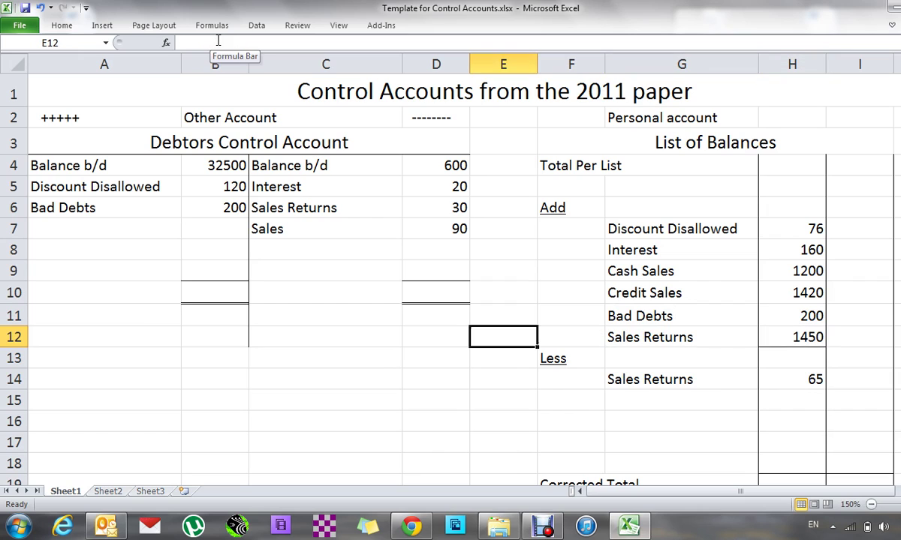
key(Up)
key(Up)
key(Up)
key(Up)
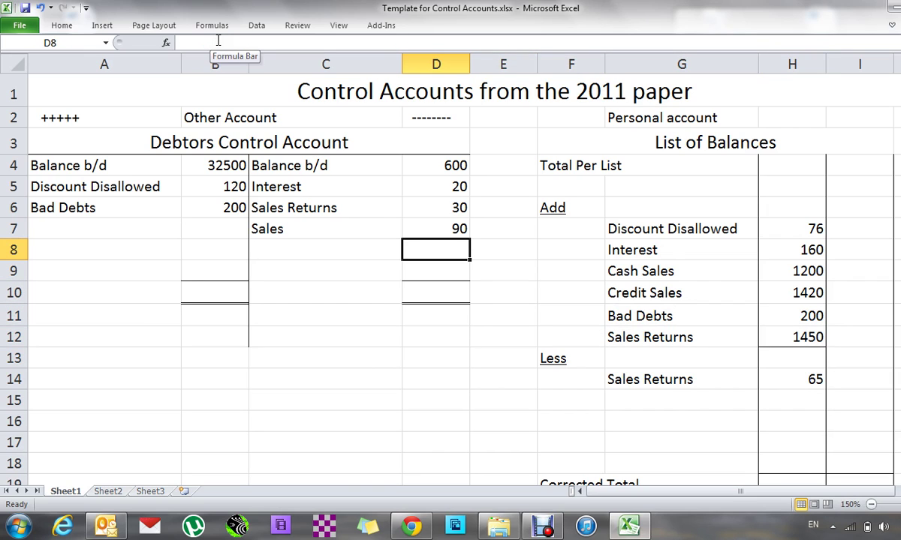
text(140)
key(Left)
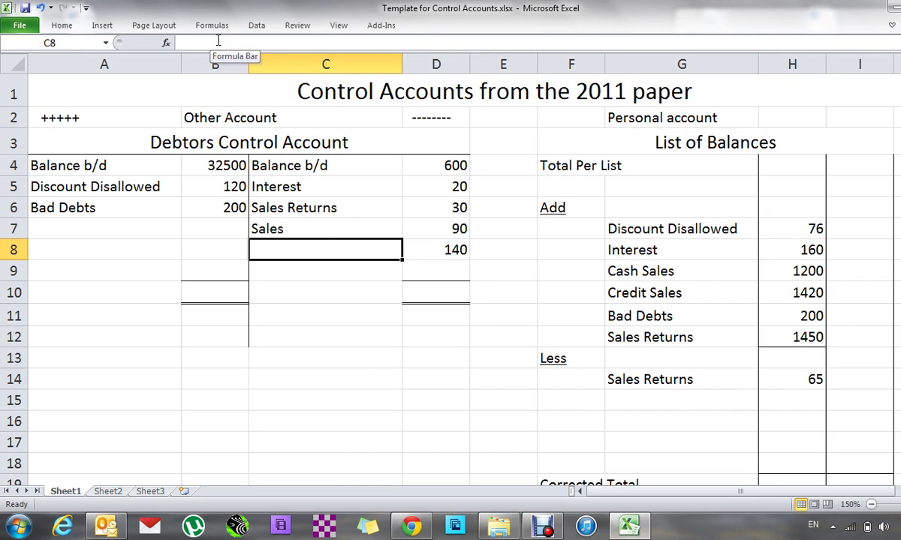
text(Bank)
key(Right)
Add "Bank" in G15 under Less in the List of Balances with the amount 140 in H15
key(Right)
key(Right)
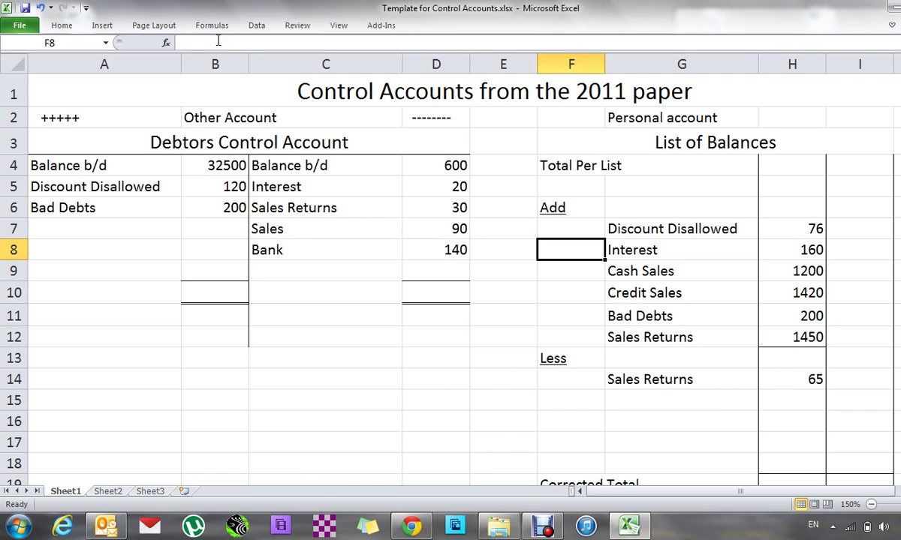
key(Right)
key(Down)
key(Down)
key(Down)
key(Down)
key(Down)
key(Down)
key(Down)
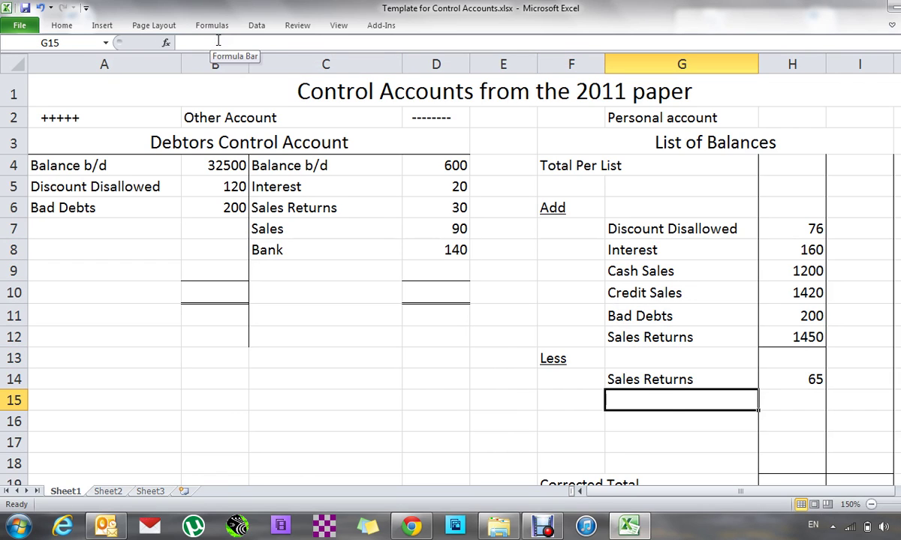
text(Bank)
key(Right)
text(140)
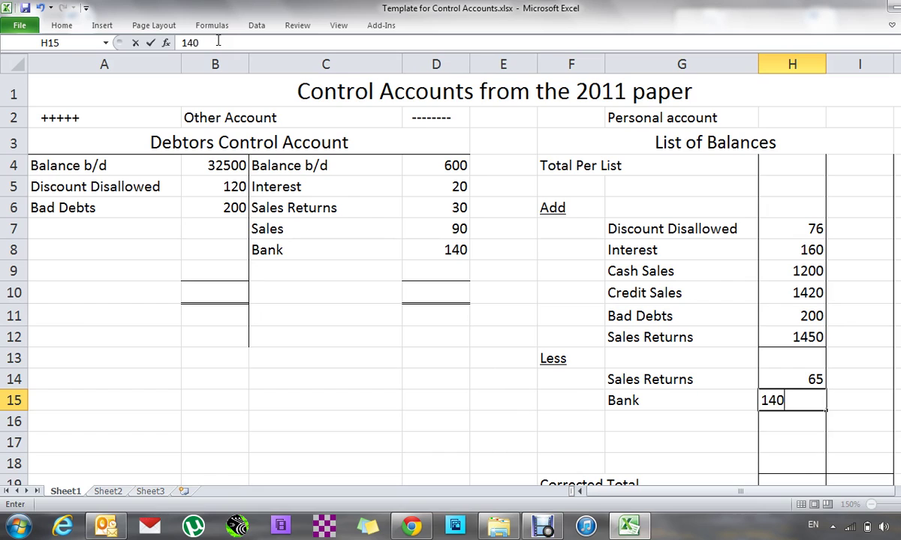
key(Return)
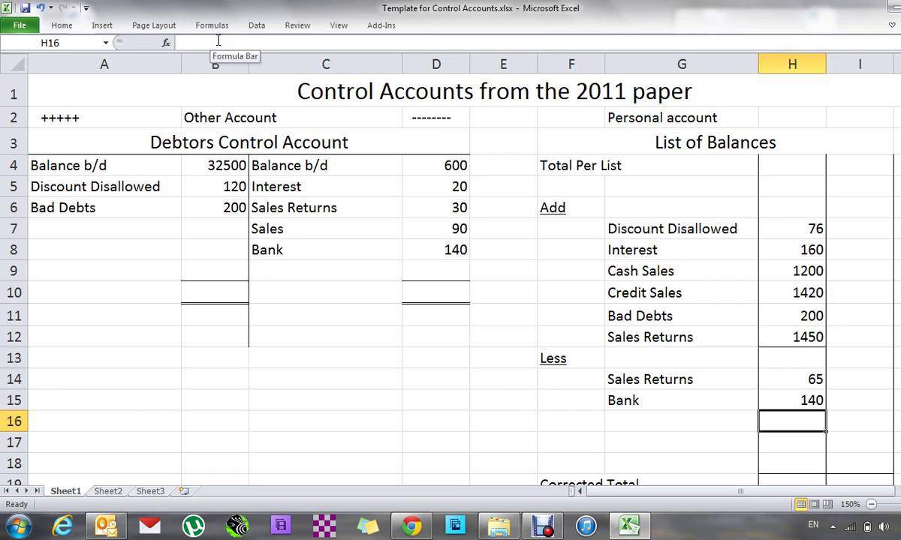
Review the Bad Debts, Sales Returns and Bank amounts in the List of Balances from H11 to H15
key(Up)
key(Up)
key(Up)
key(Up)
key(Up)
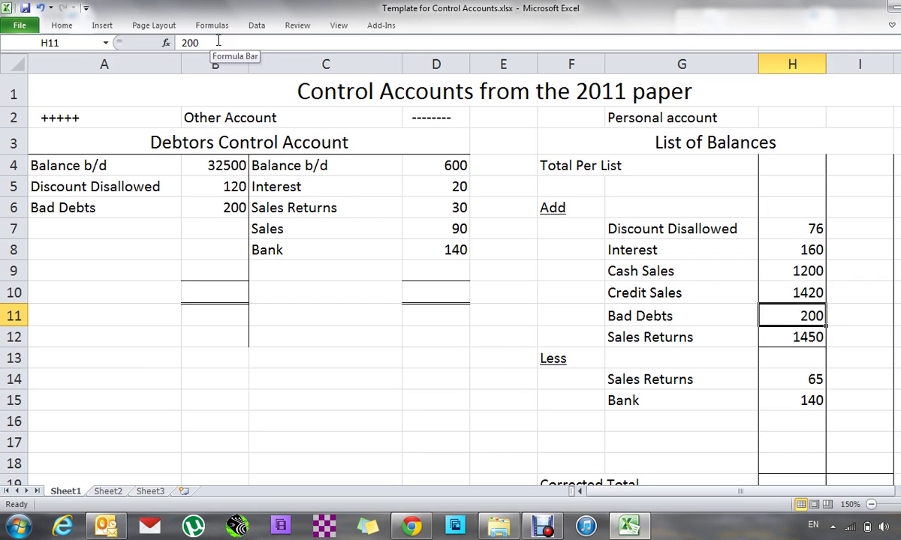
key(Down)
key(Down)
key(Down)
key(Down)
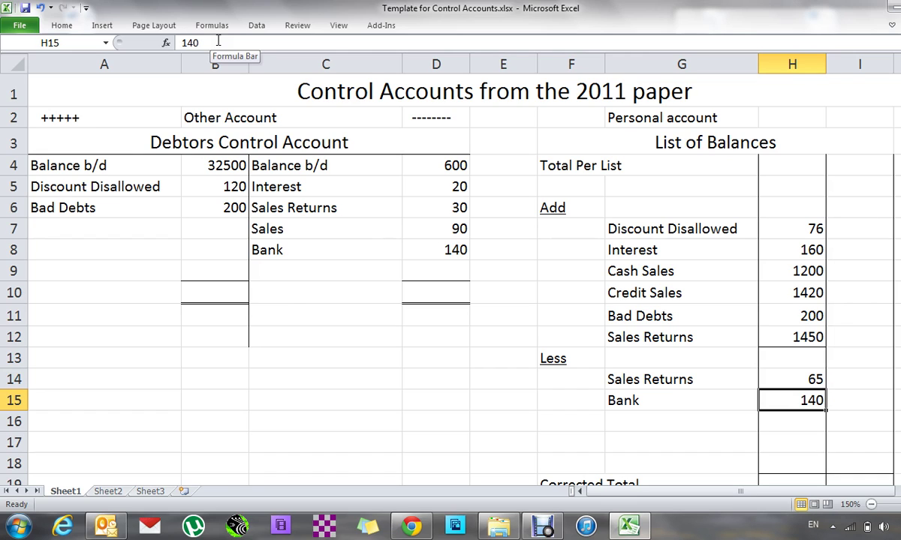
Label A7 as "Balance c/d" on the debit side of the Debtors Control Account
key(Left)
key(Home)
key(Up)
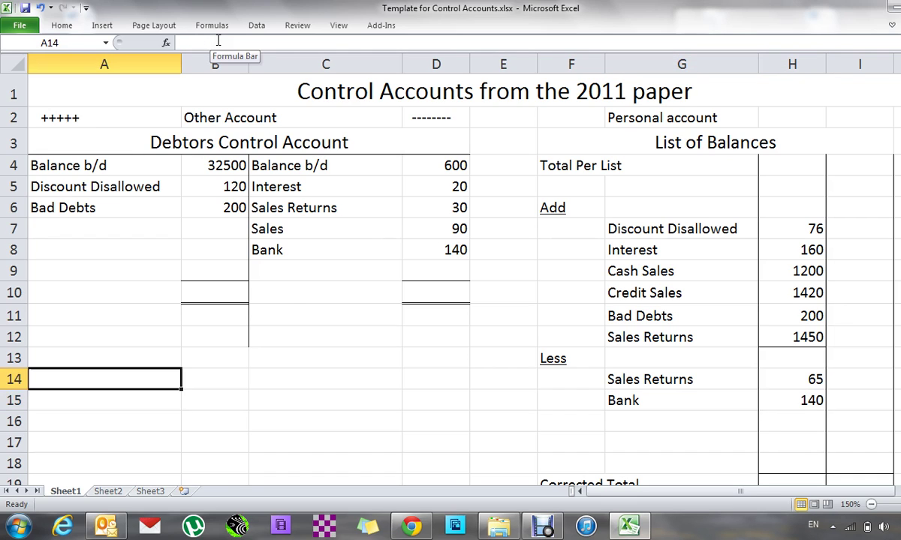
key(Up)
key(Up)
key(Up)
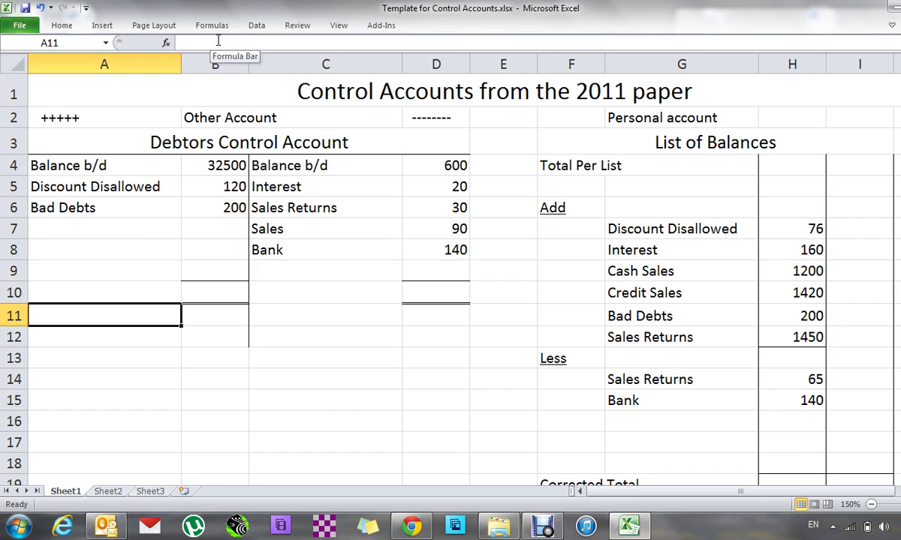
key(Up)
key(Up)
key(Up)
key(Up)
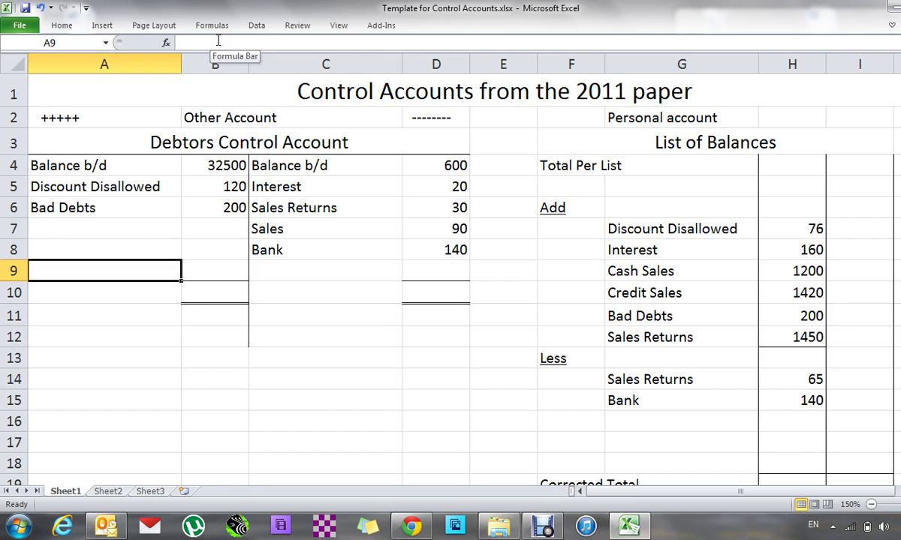
text(Ba)
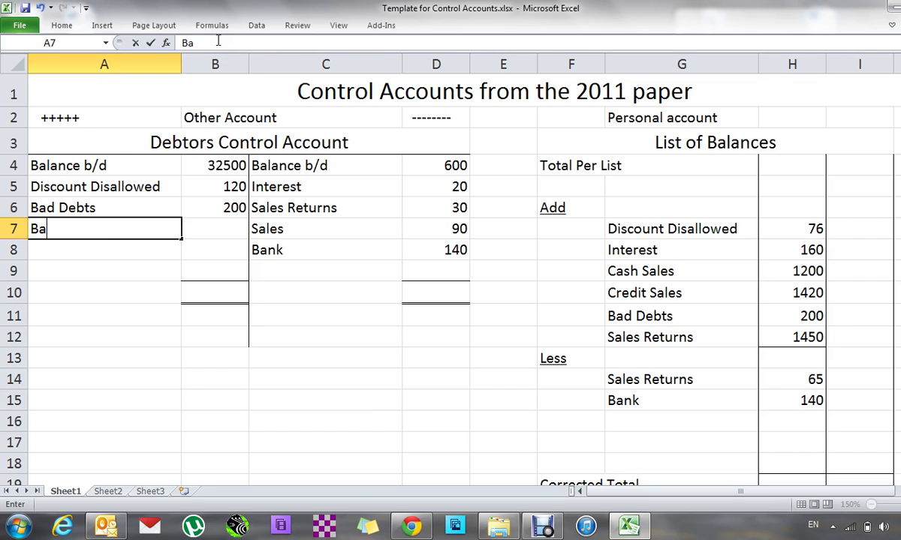
text(lance c/d)
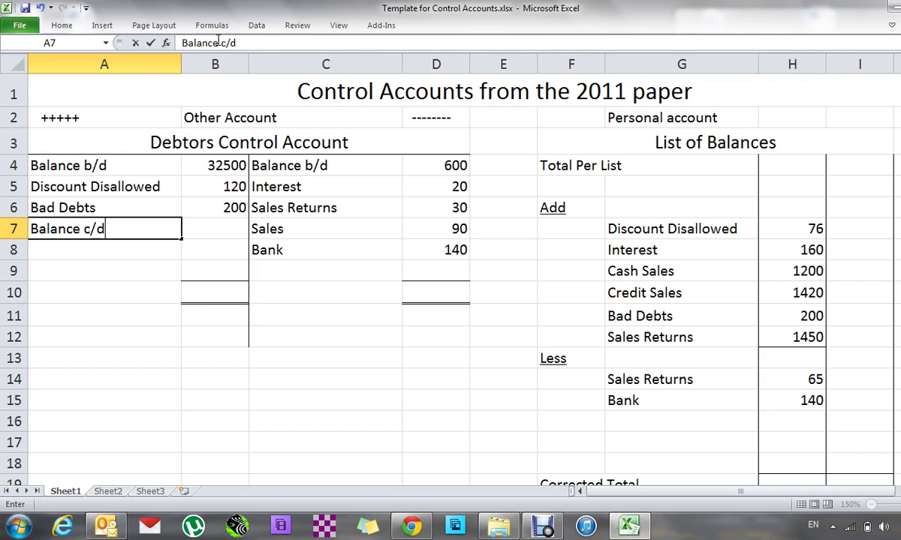
key(Tab)
Label C9 as "Balance c/d" on the credit side of the Debtors Control Account
key(Tab)
key(Down)
key(Down)
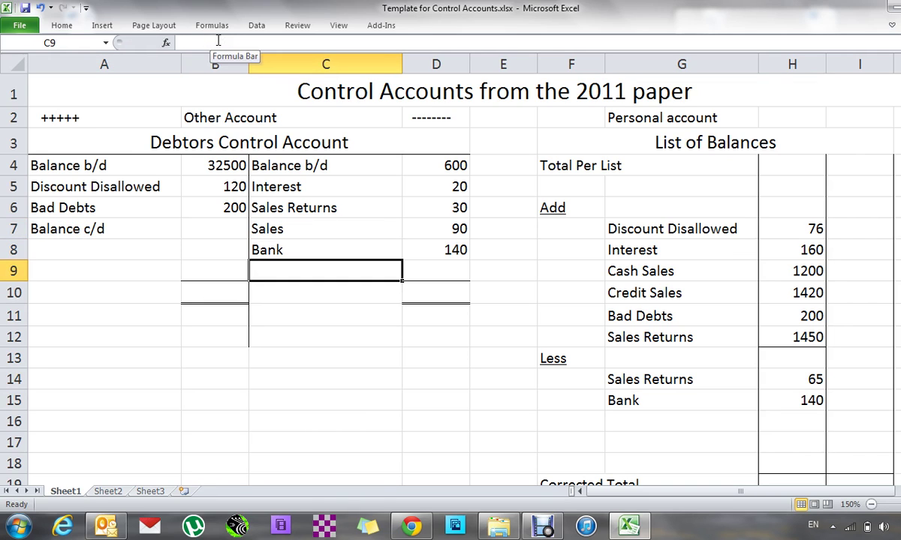
text(Balance c/)
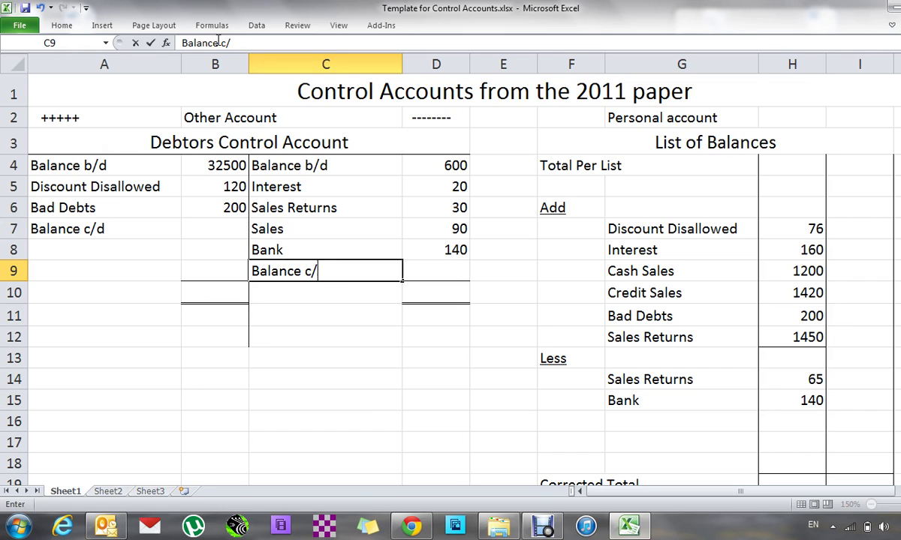
text(d)
key(Tab)
Enter 600 in B7 as the debit-side Balance c/d amount in the Debtors Control Account
key(Up)
key(Up)
key(Up)
key(Up)
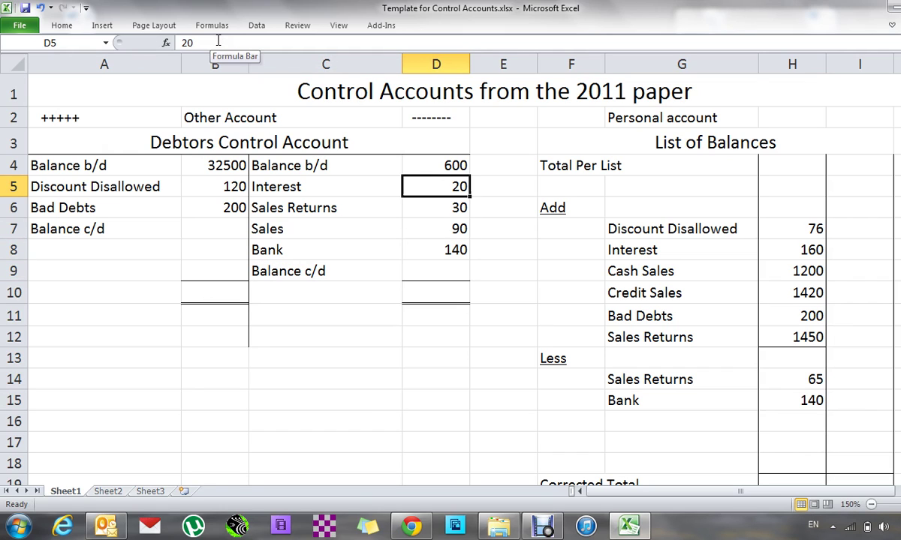
key(Up)
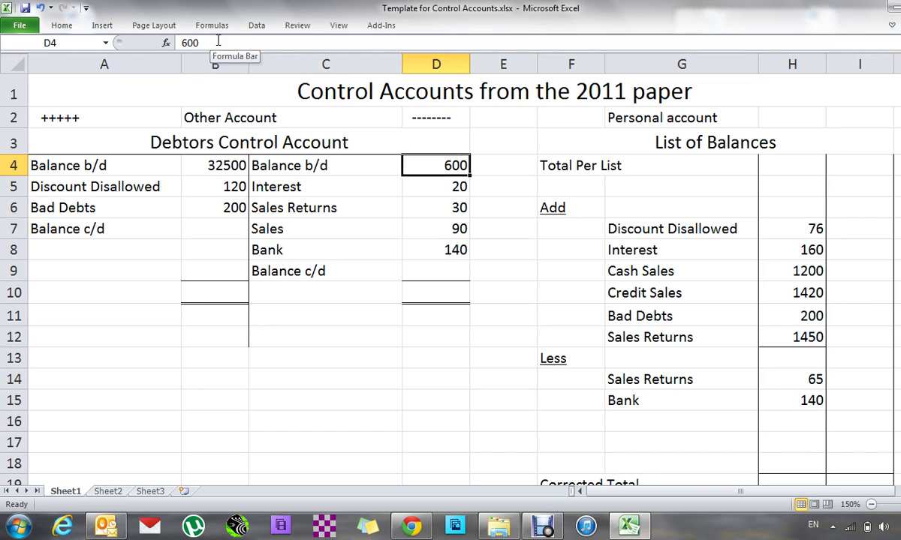
key(Down)
key(Down)
key(Down)
key(Left)
key(Left)
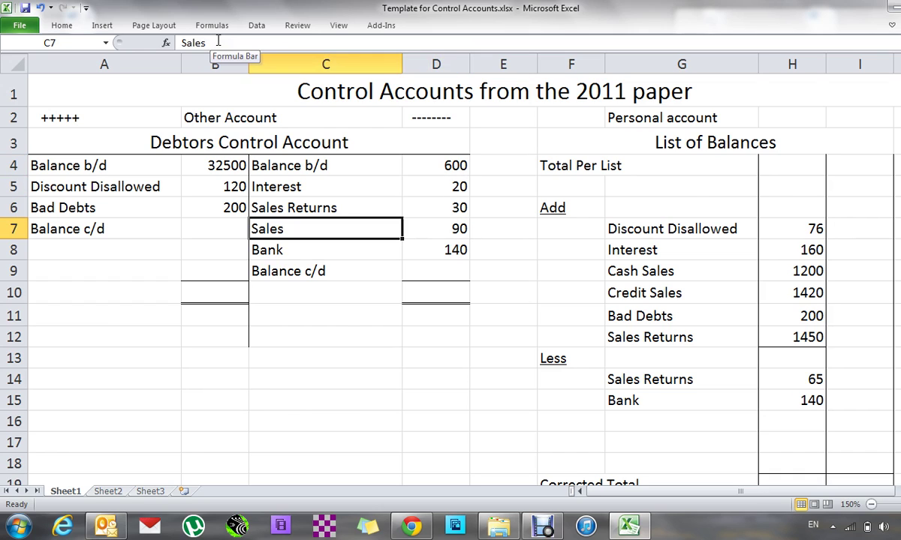
text(600)
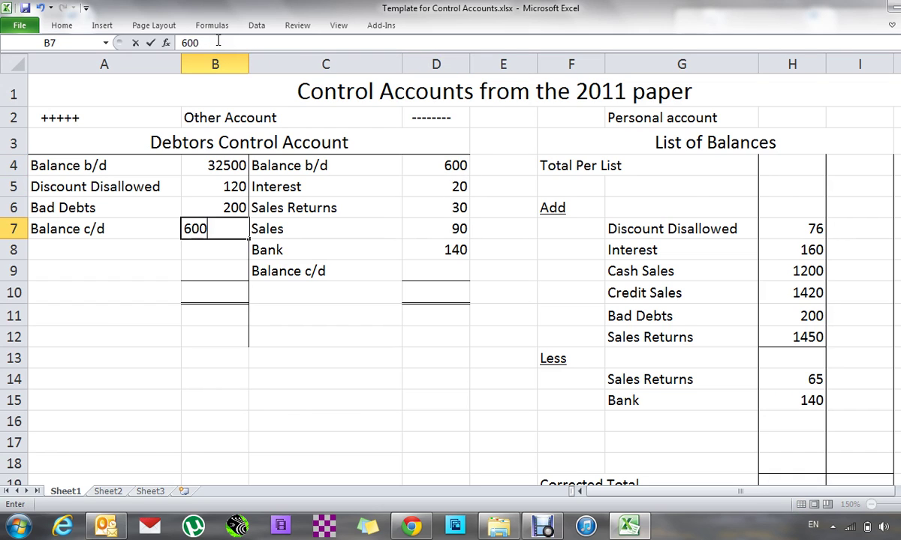
key(Down)
Add "Balance b/d" in C12 below the Debtors Control Account with the amount 600 in D12
key(Down)
key(Down)
key(Down)
key(Down)
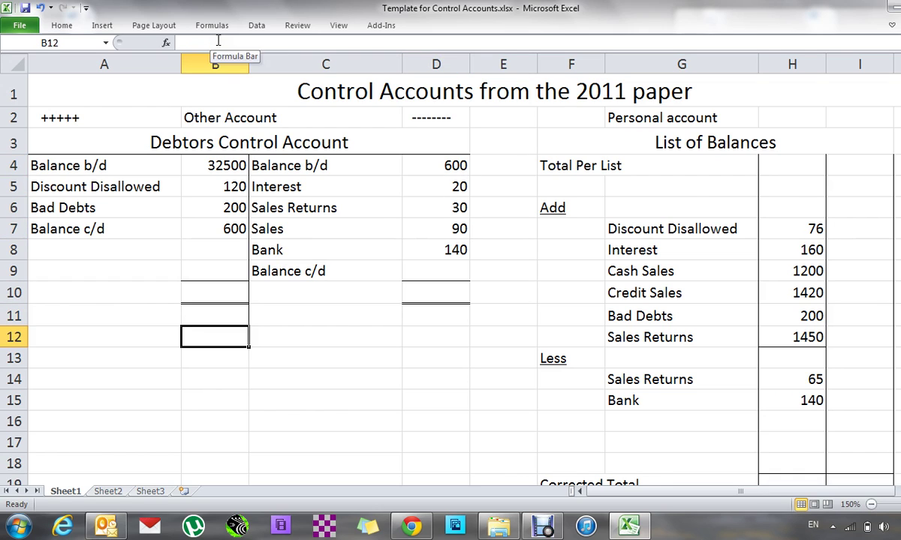
key(Right)
text(Balance )
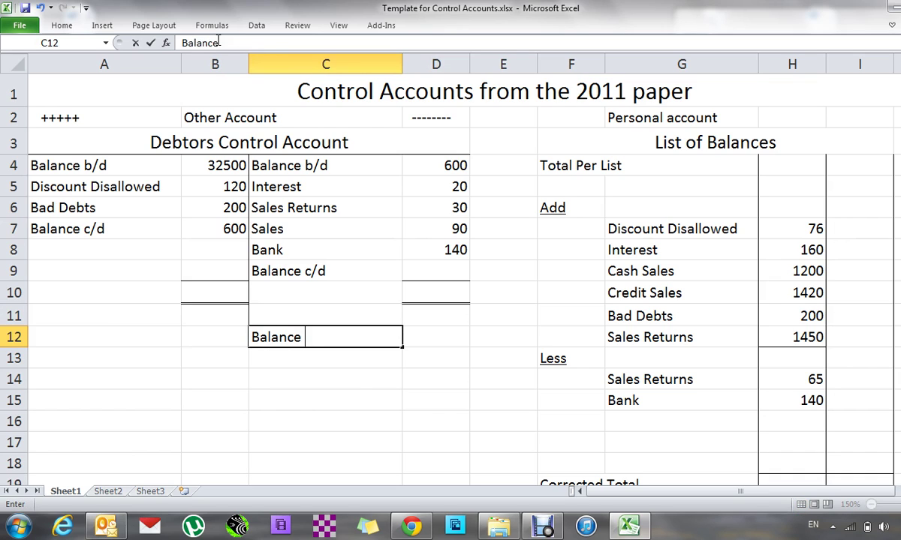
text(b/d)
key(Right)
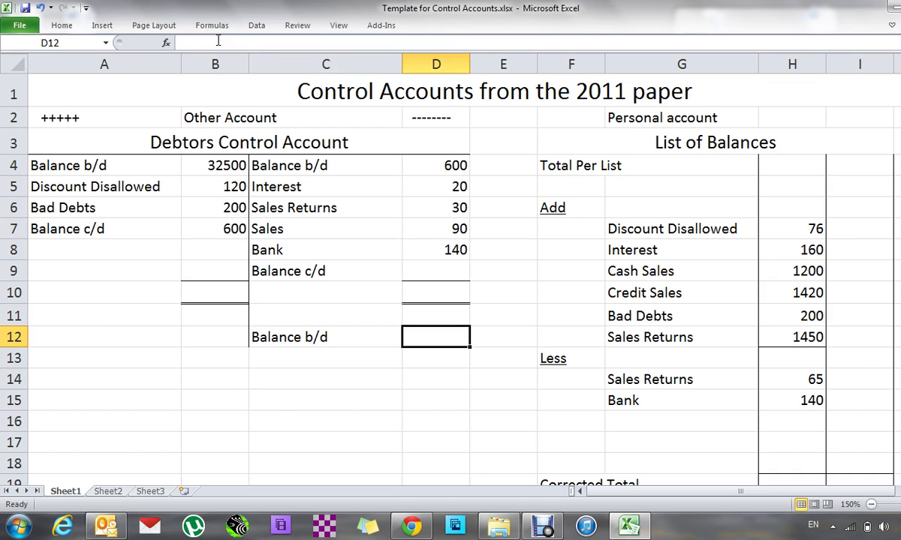
text(600)
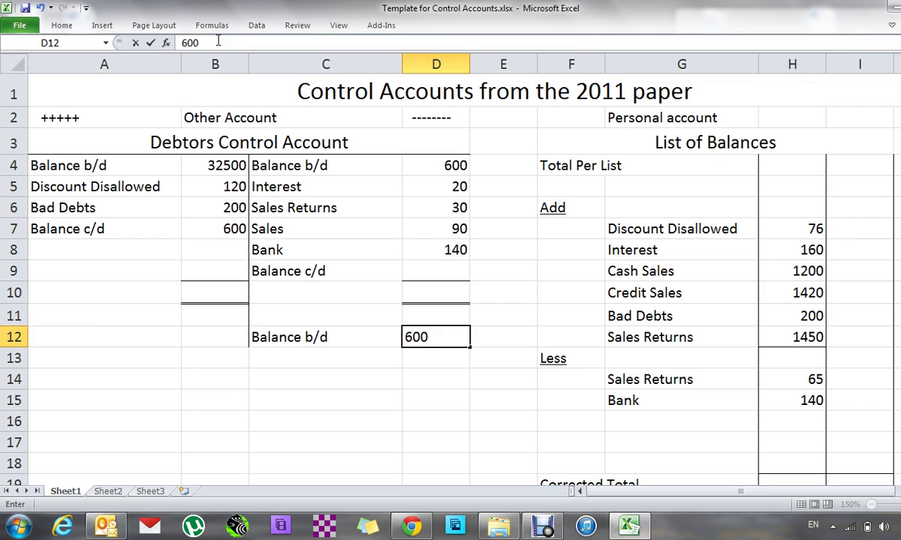
key(Left)
Total the debit side of the Debtors Control Account in B10 with the formula =sum(B4:B9)
key(Left)
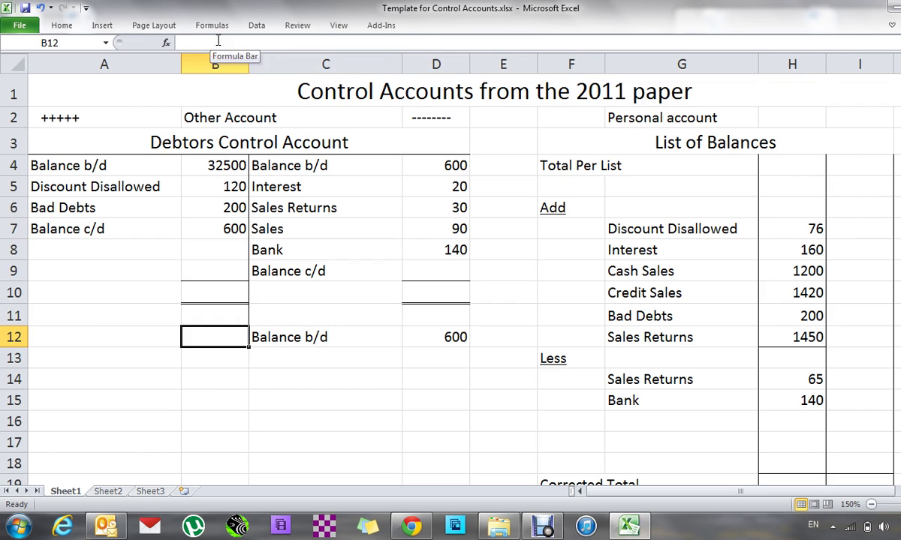
key(Up)
key(Up)
text(=sum()
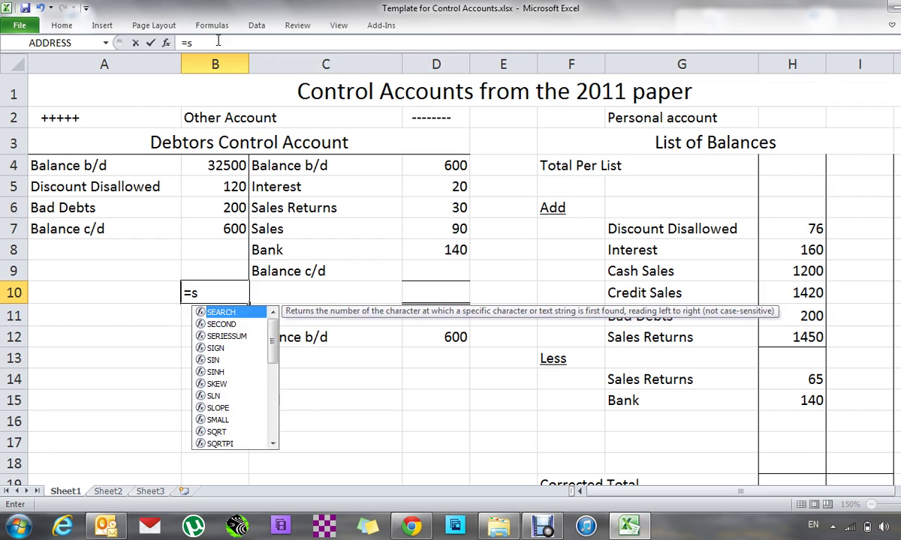
key(Up)
key(Up)
key(Up)
key(Up)
key(Up)
key(Up)
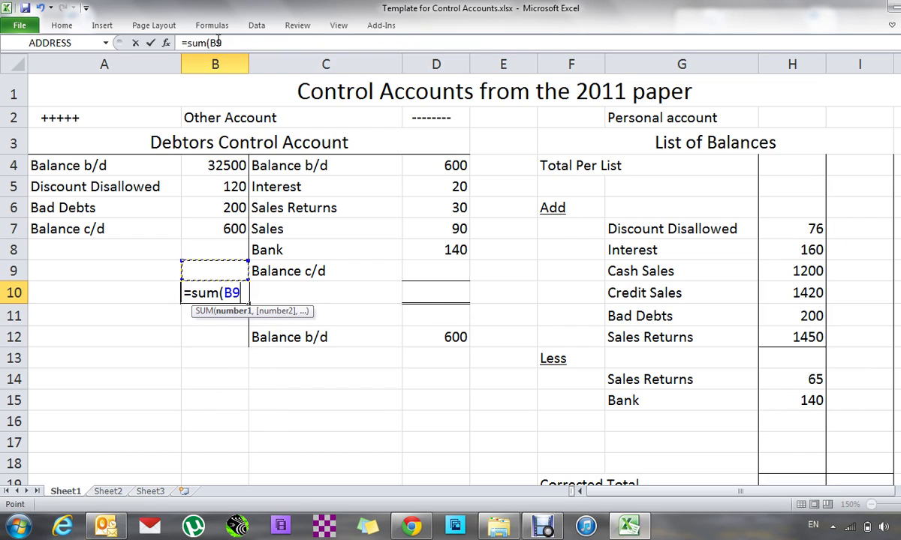
key(F8)
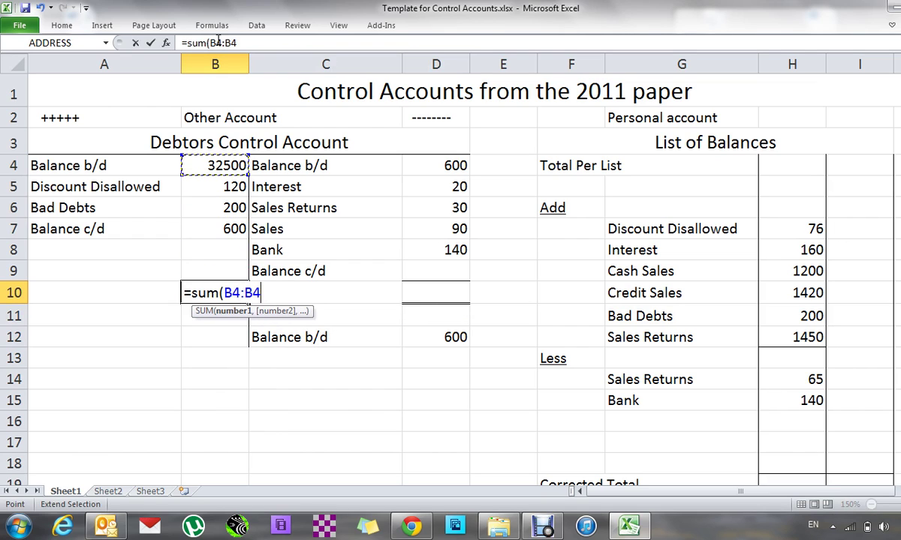
key(Down)
key(Down)
key(Down)
key(Down)
key(Down)
text())
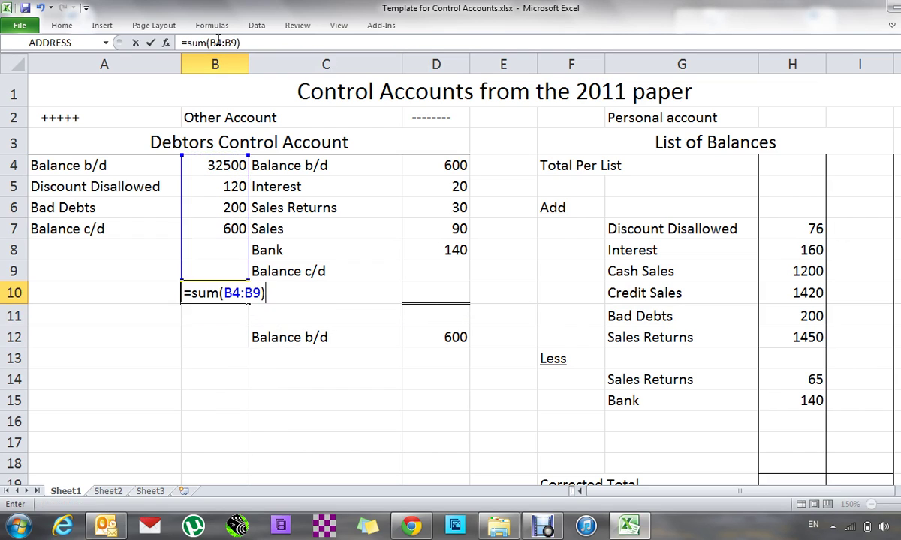
key(Return)
Set the credit-side total in D10 equal to the debit total with the formula =B10
key(Up)
key(Right)
key(Right)
text(=)
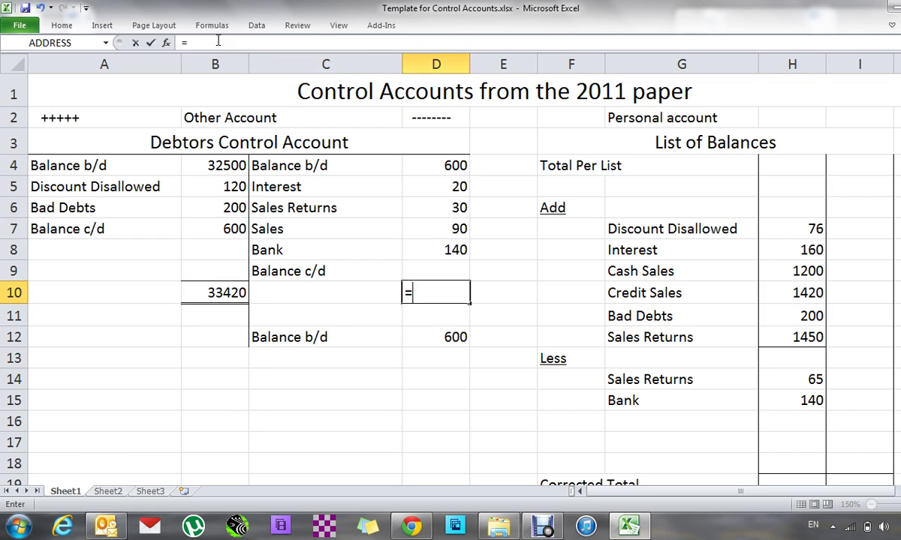
key(Left)
key(Left)
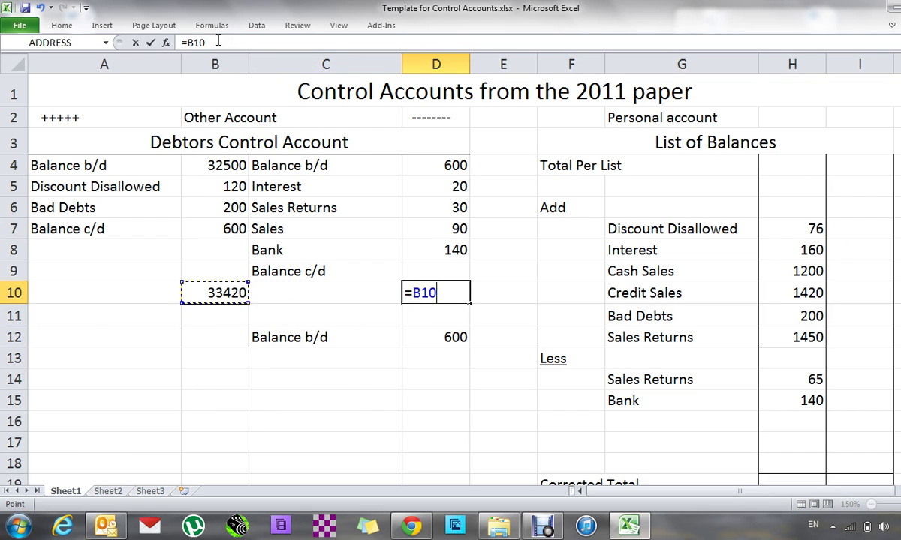
text(=)
key(BackSpace)
key(Return)
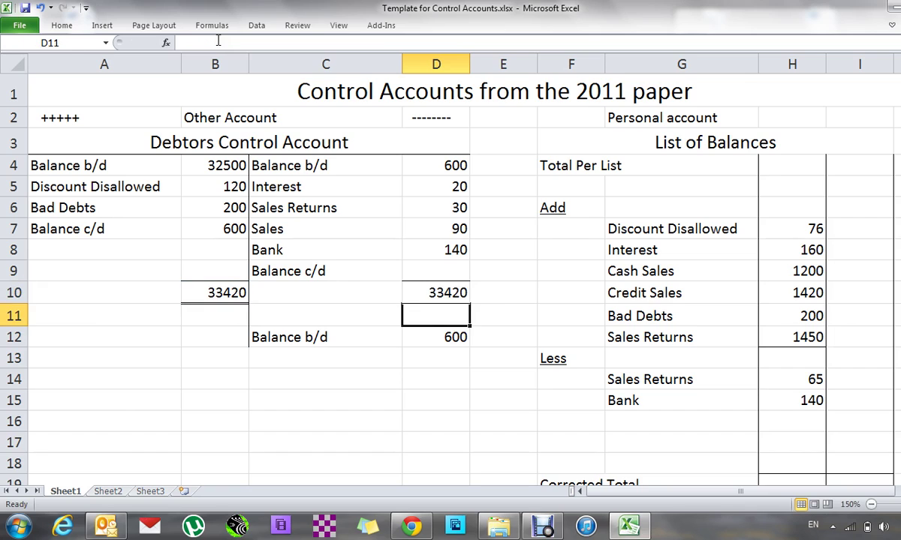
Calculate the credit-side Balance c/d in D9 of the Debtors Control Account with the formula =D10-(sum(D4:D8))
key(Up)
key(Up)
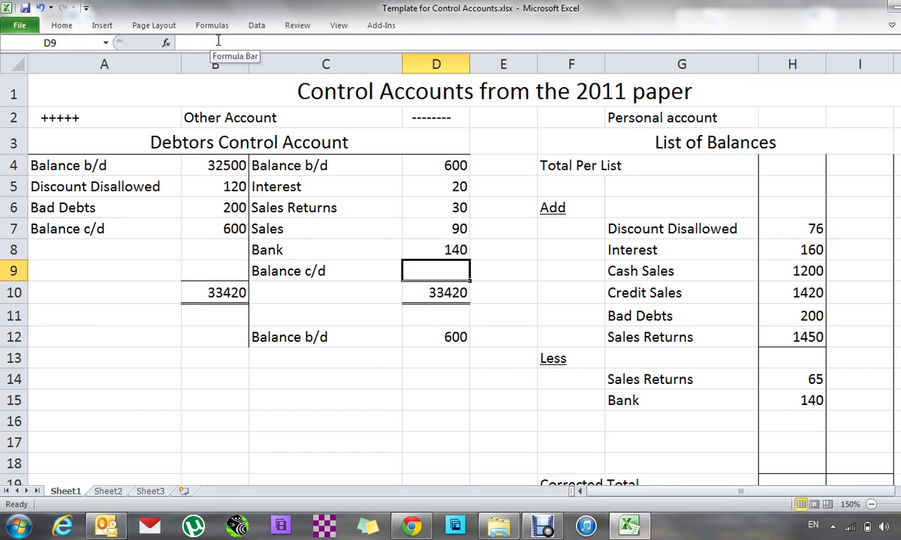
key(Down)
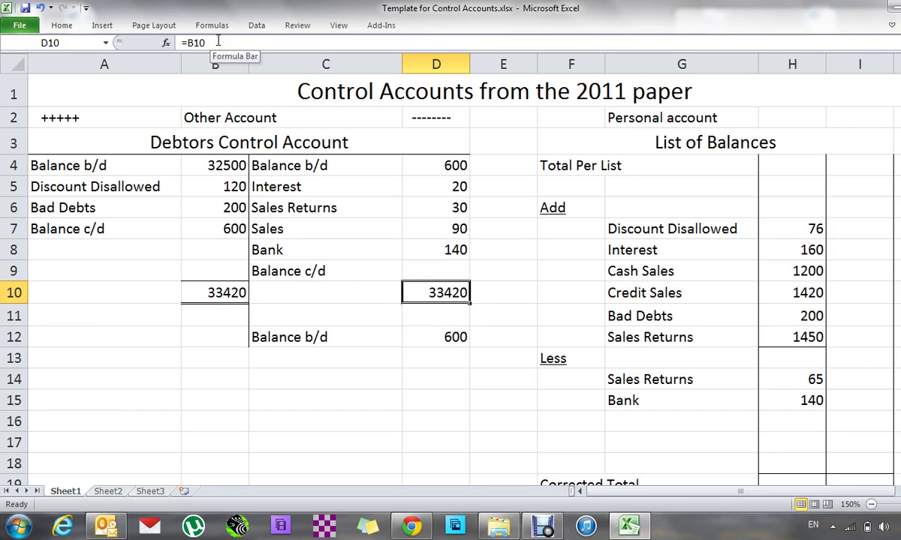
key(Up)
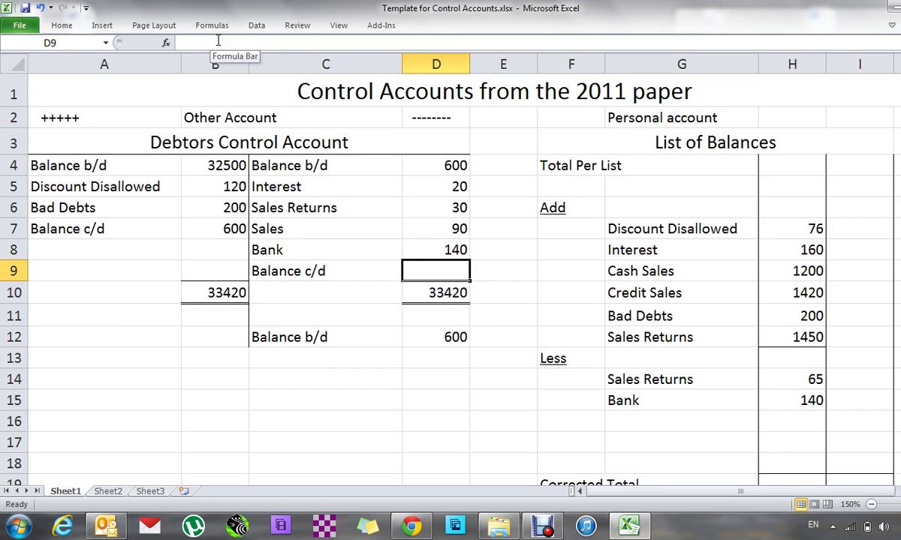
text(=)
key(Down)
text(-)
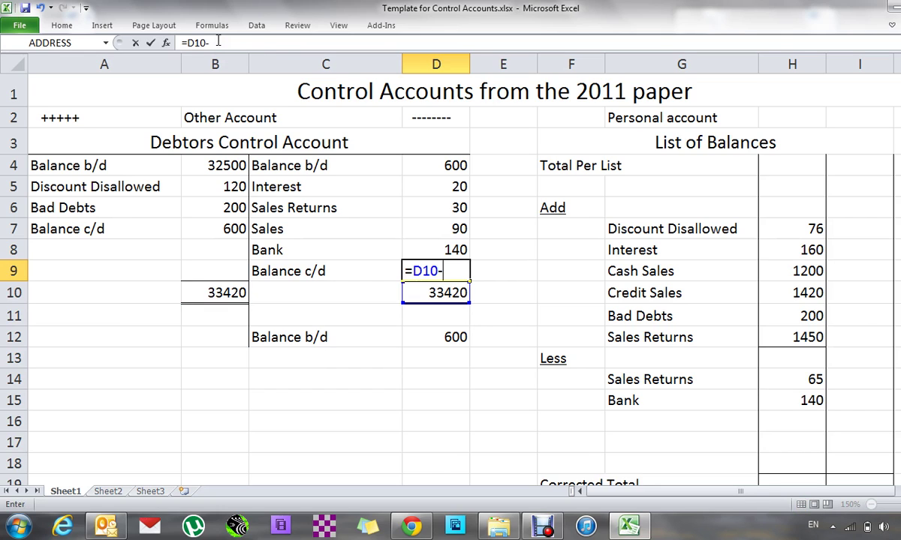
text((s)
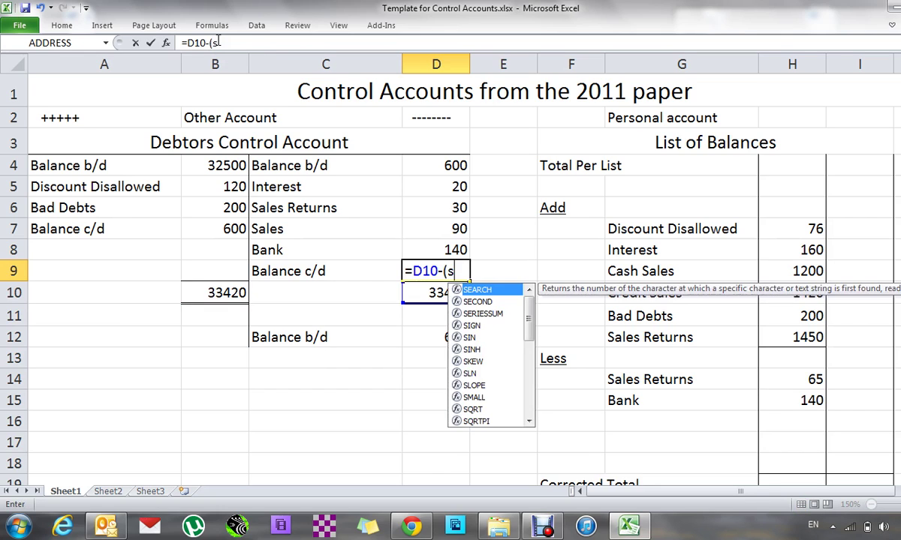
text(um()
key(Up)
key(Up)
key(Up)
key(Up)
key(Up)
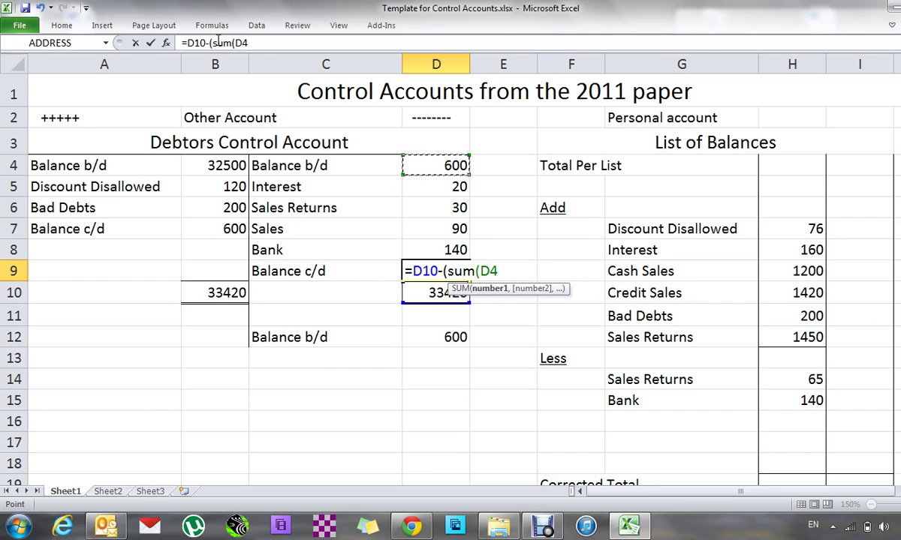
key(shift+Down)
key(shift+Down)
key(shift+Down)
key(shift+Down)
key(Return)
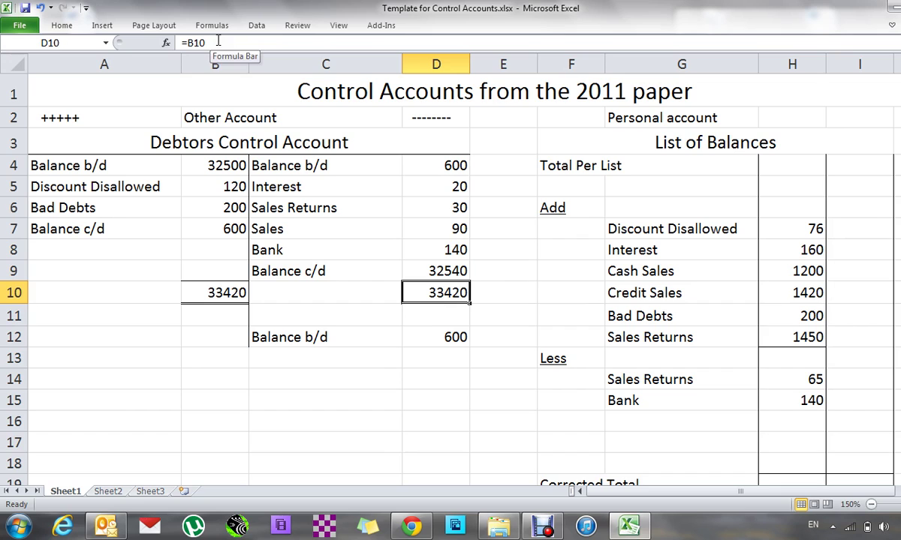
Label A12 below the debit side of the Debtors Control Account as "Balance b/d"
key(Left)
key(Left)
key(Down)
key(Down)
key(Left)
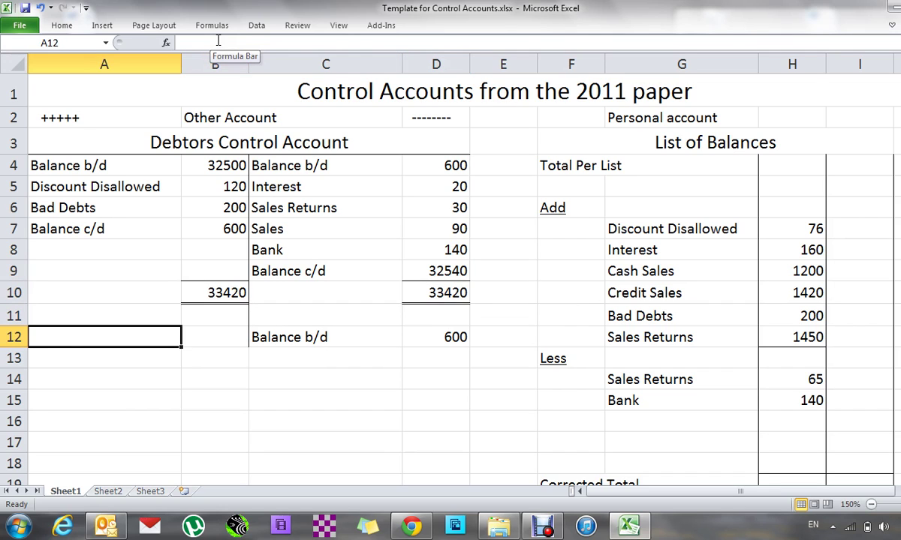
text(Balance b)
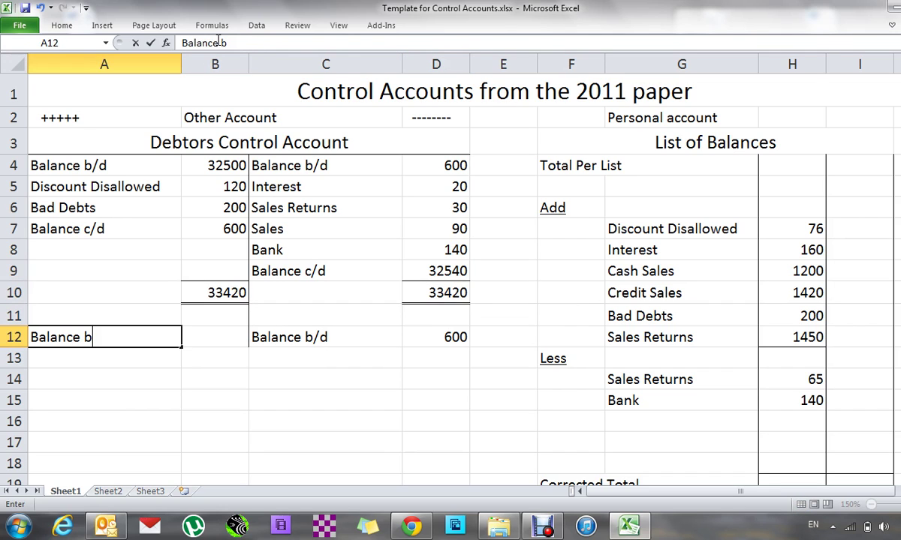
text(/d)
Bring the credit-side Balance c/d down into B12 with the formula =D9
key(Right)
text(=)
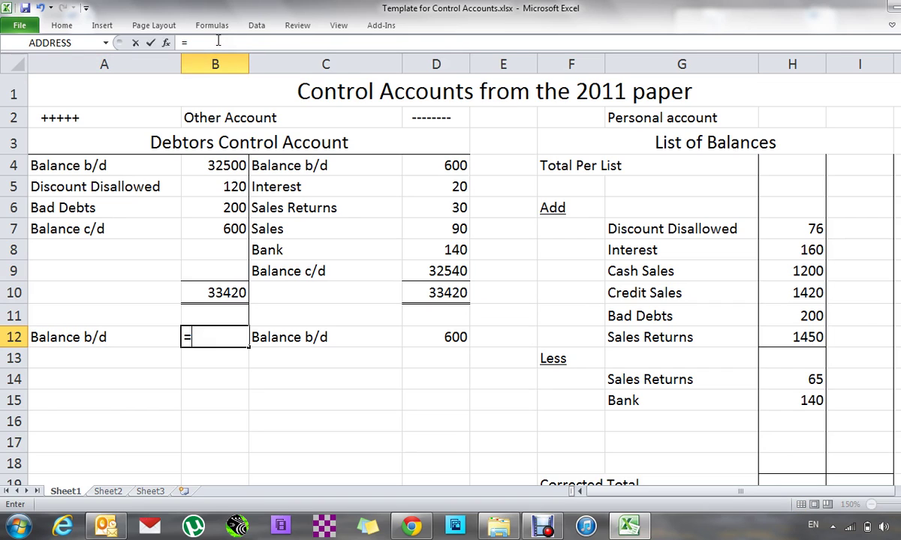
key(Right)
key(Right)
key(Up)
key(Up)
key(Up)
key(Return)
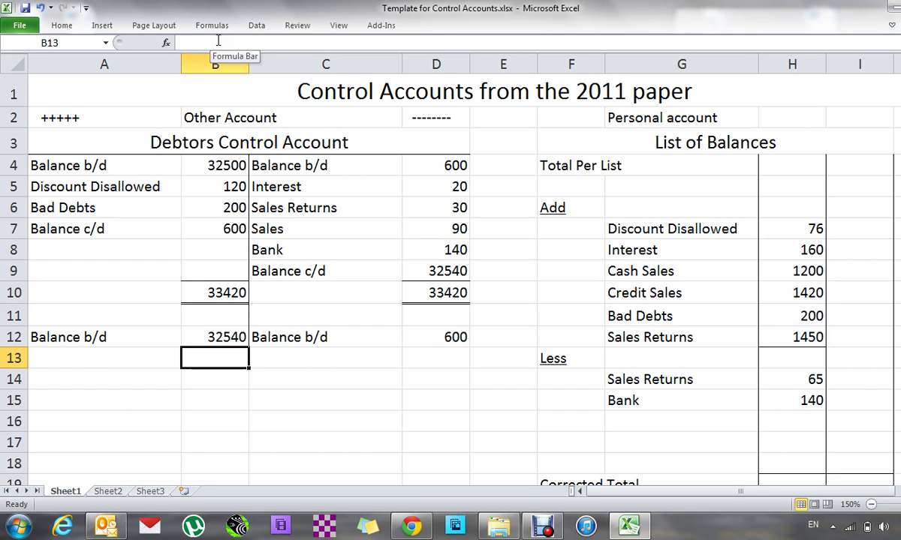
Examine the List of Balances down to the Corrected Total row, alongside the closing balances of the Debtors Control Account
key(Right)
key(Right)
key(Right)
key(Right)
key(Right)
key(Right)
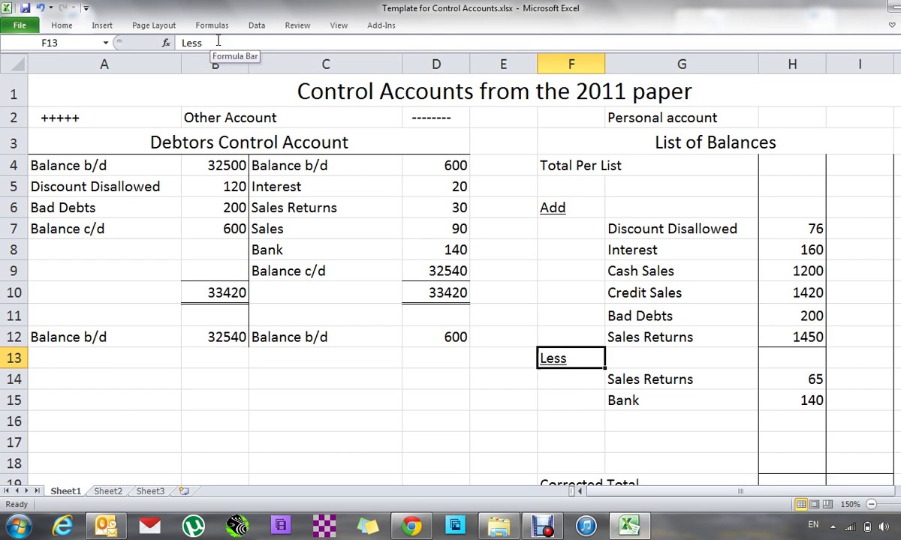
key(Right)
key(Right)
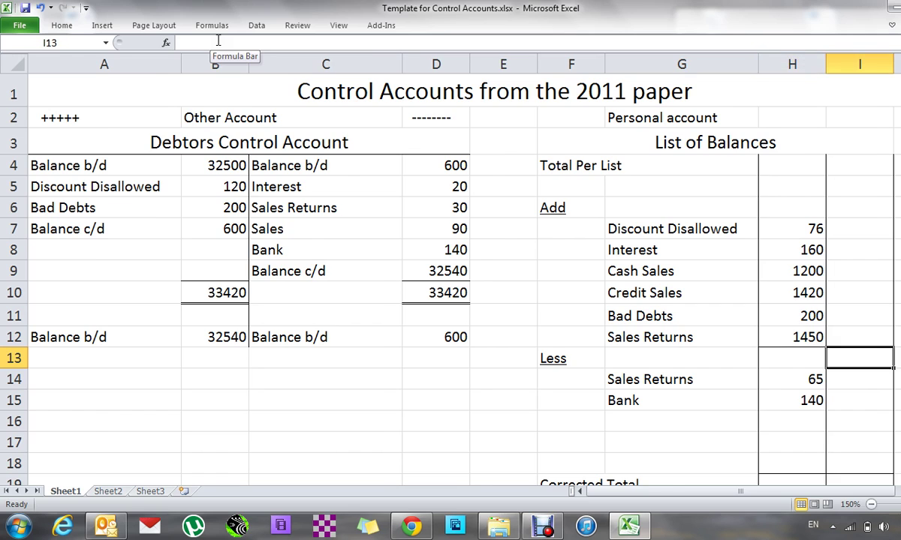
key(Left)
key(Left)
key(Left)
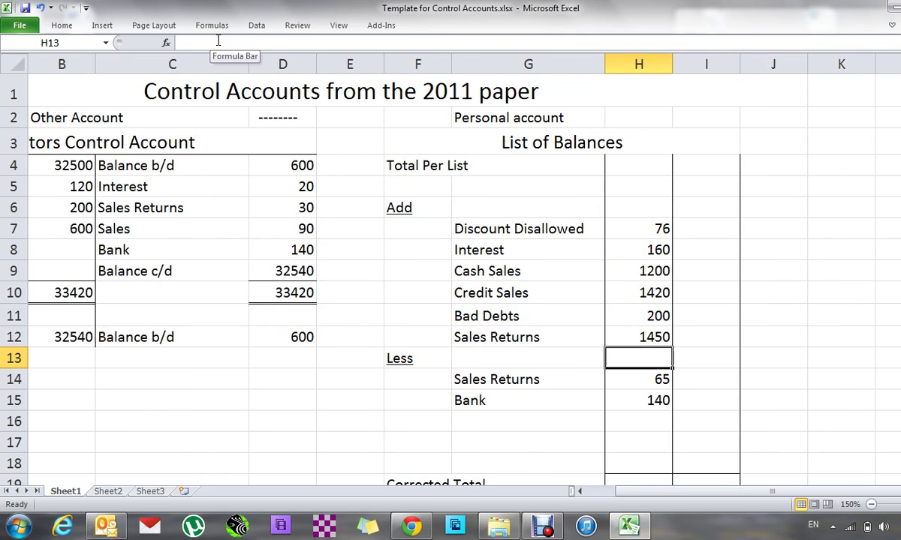
key(Down)
key(Down)
key(Down)
key(Down)
key(Down)
key(Down)
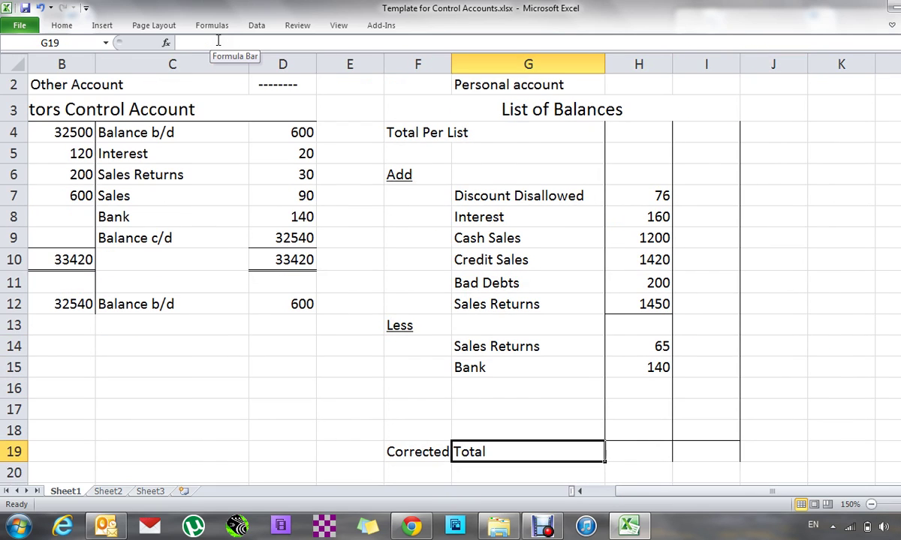
key(Left)
key(Left)
key(Left)
key(Left)
key(Left)
key(Left)
Calculate the Corrected Total in I19 of the List of Balances with the formula =B12-D12
key(Right)
key(Right)
key(Right)
key(Right)
key(Right)
key(Right)
key(Right)
key(Right)
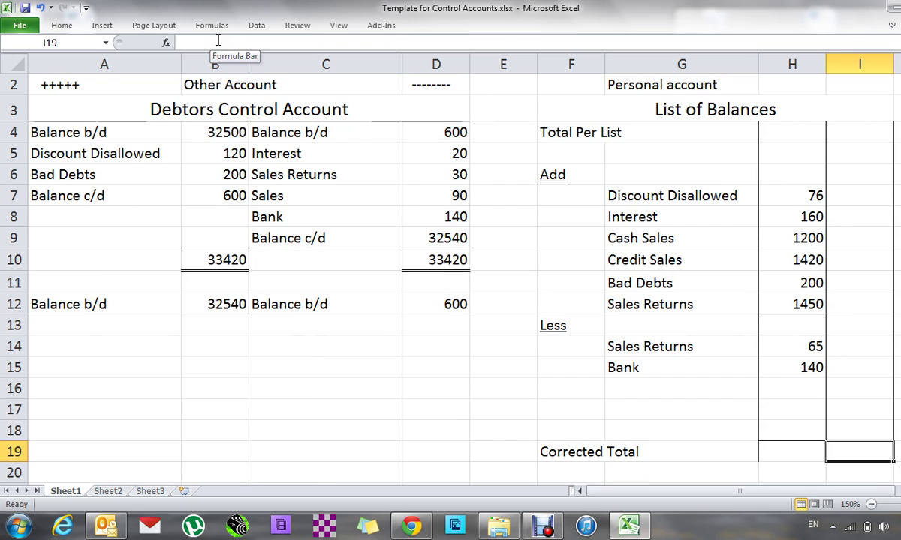
text(=)
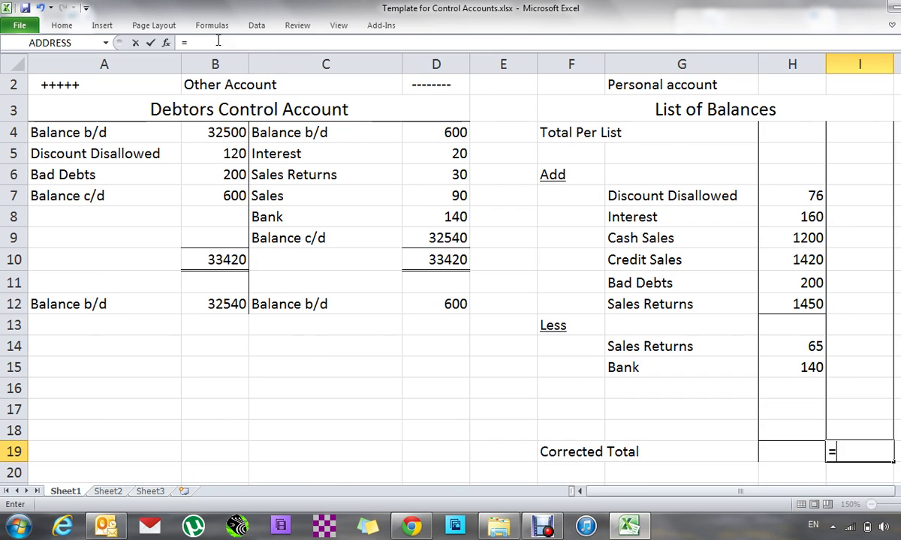
key(Left)
key(Left)
key(Left)
key(Left)
key(Left)
key(Left)
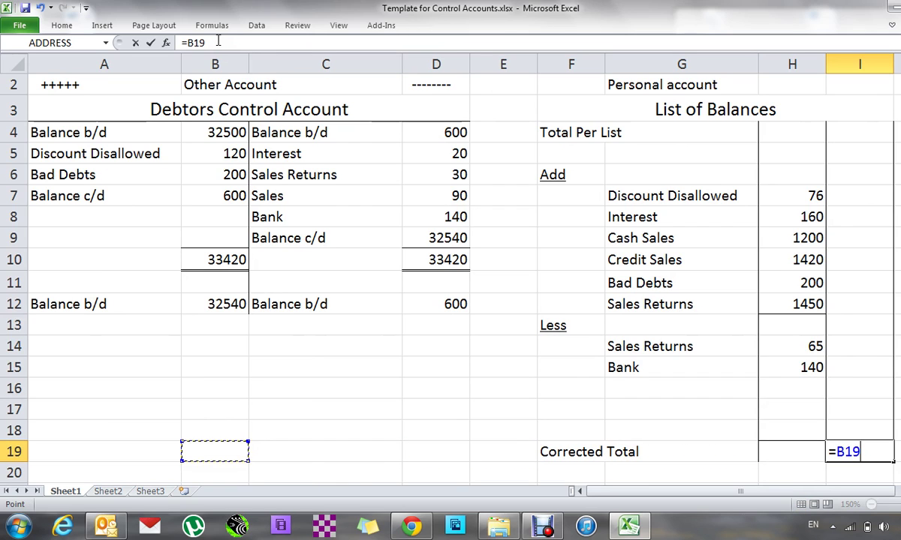
key(Up)
key(Up)
key(Up)
key(Up)
key(Up)
key(Up)
key(Up)
text(-)
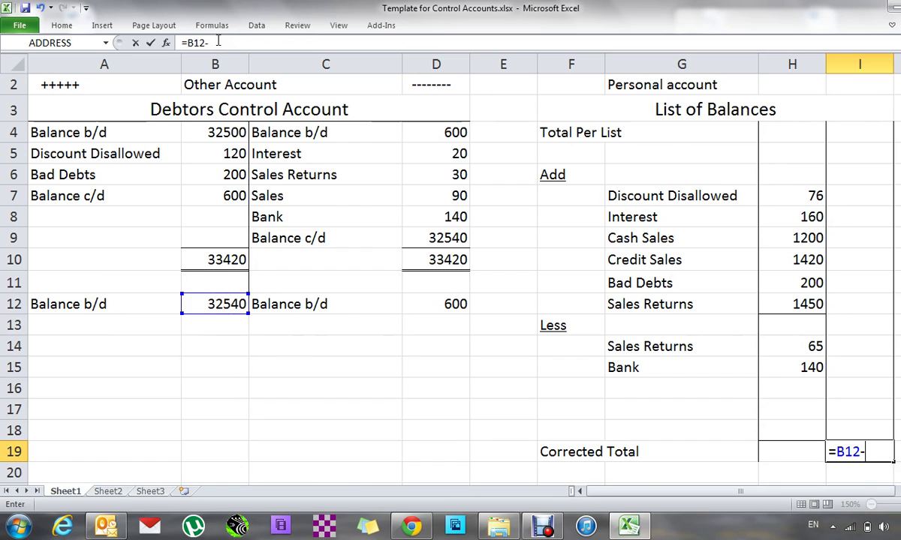
key(Left)
key(Left)
key(Left)
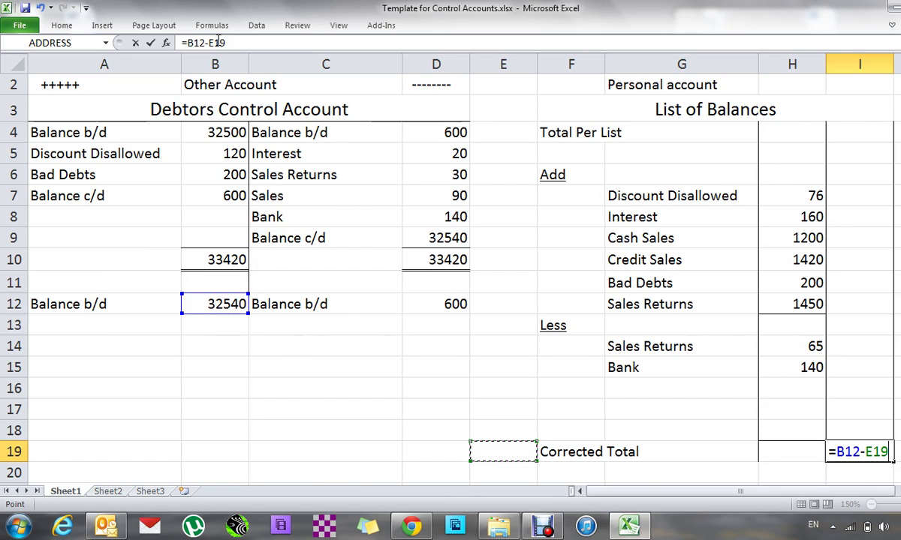
key(Left)
key(Up)
key(Up)
key(Up)
key(Up)
key(Up)
key(Up)
key(Up)
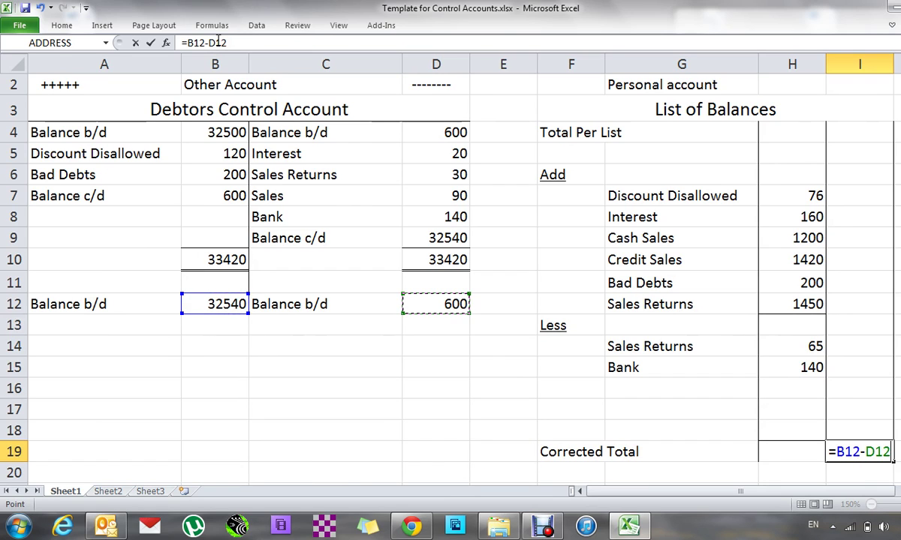
key(Return)
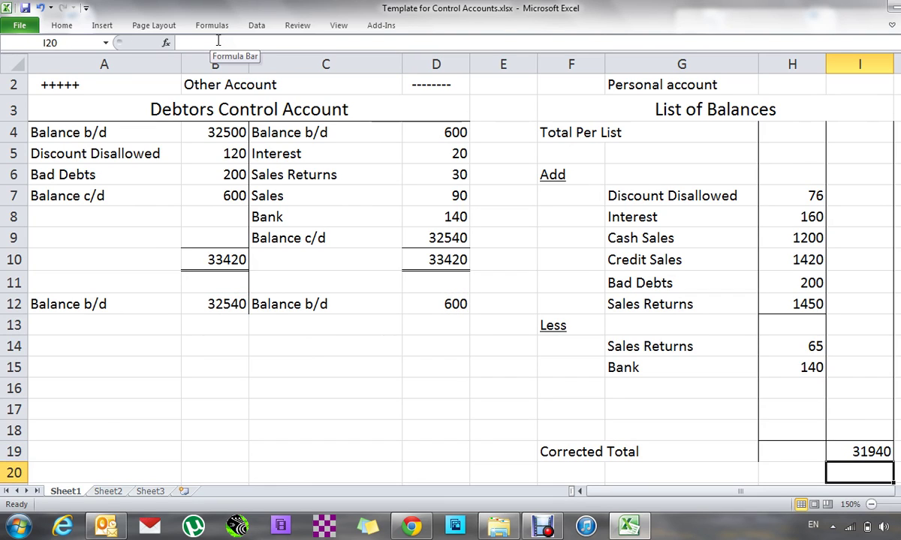
Subtotal the Less items, Sales Returns and Bank, in I16 with the formula =H14+H15
key(Up)
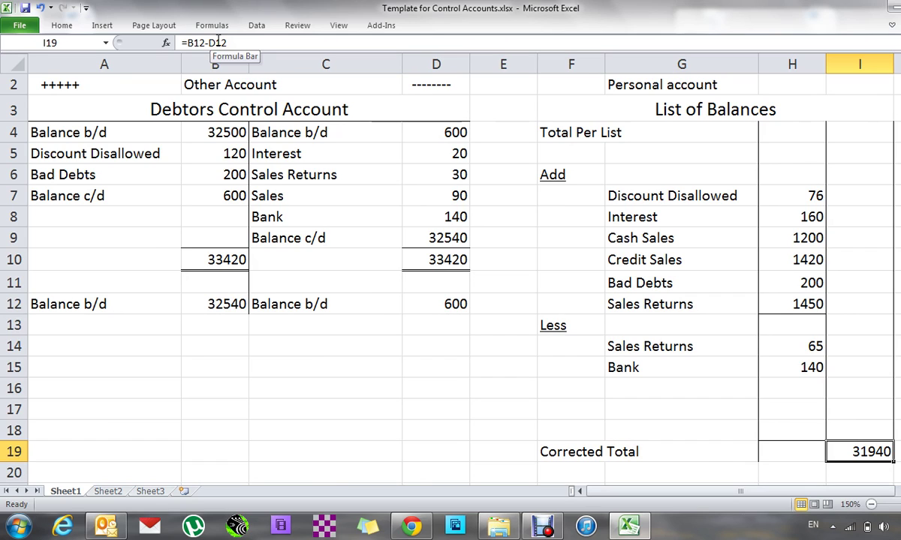
key(Up)
key(Up)
key(Up)
key(Left)
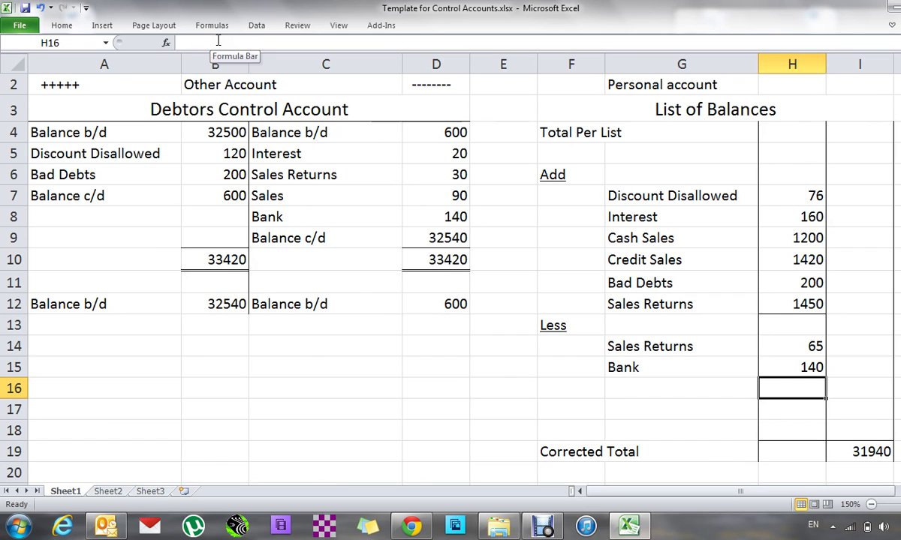
key(Right)
text(=)
key(Left)
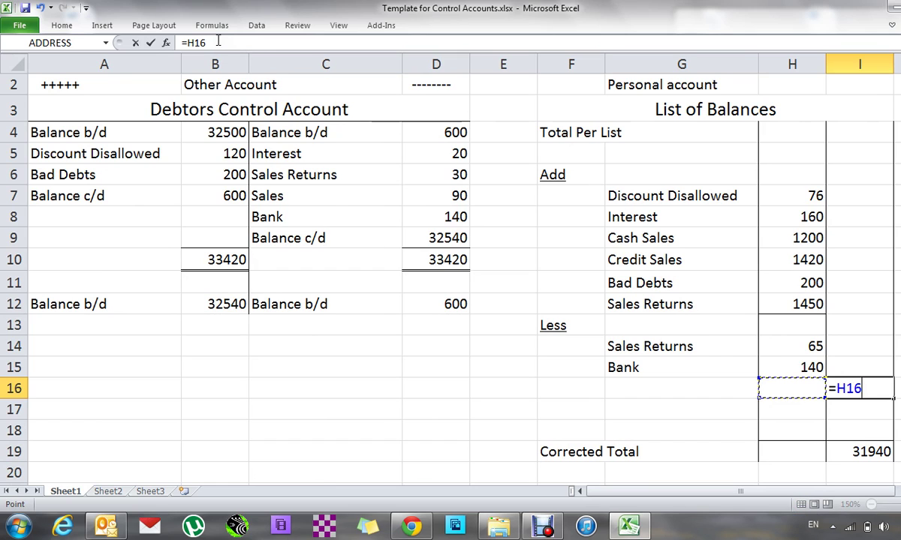
key(Up)
key(Up)
text(+)
key(Left)
key(Up)
key(Return)
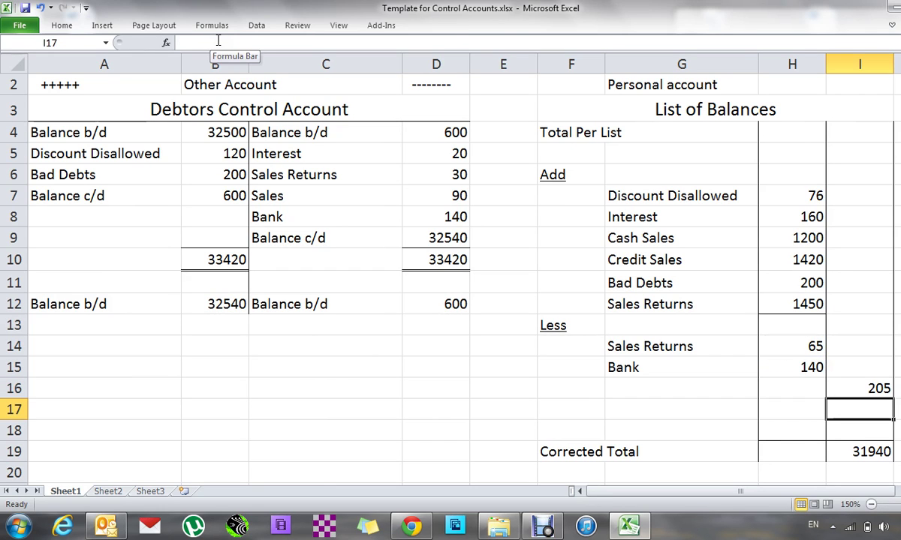
Review the Less subtotal, the Corrected Total and the empty cells above them in column I of the List of Balances
key(Up)
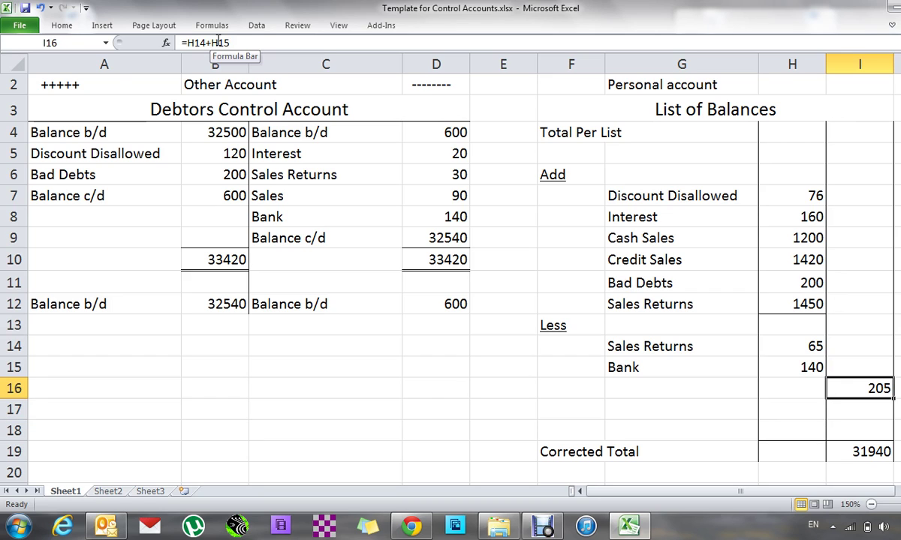
key(Down)
key(Down)
key(Down)
key(Down)
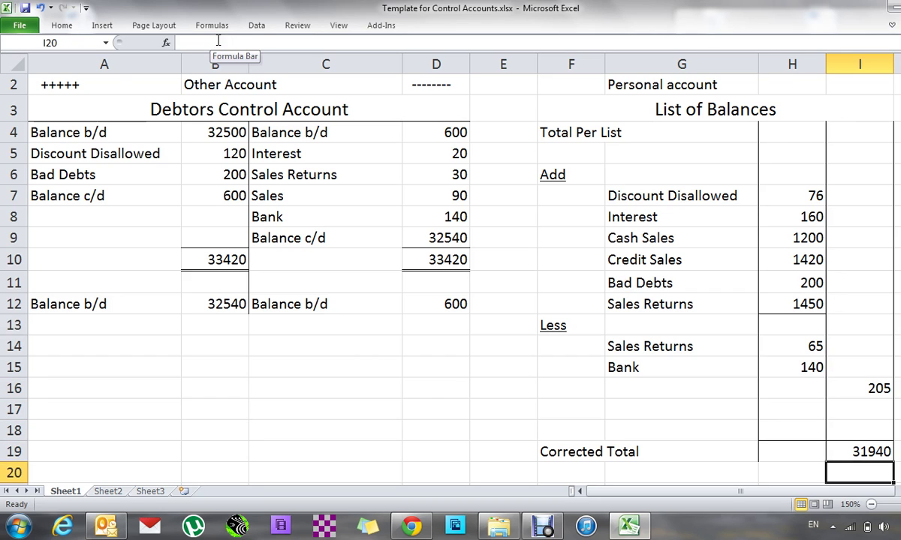
key(Up)
key(Up)
key(Up)
key(Up)
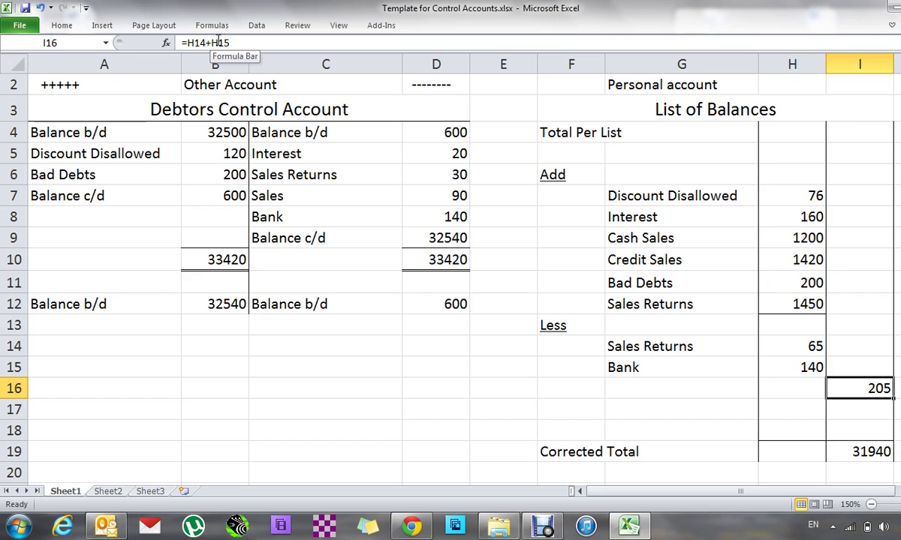
key(Down)
key(Up)
key(Up)
key(Up)
key(Up)
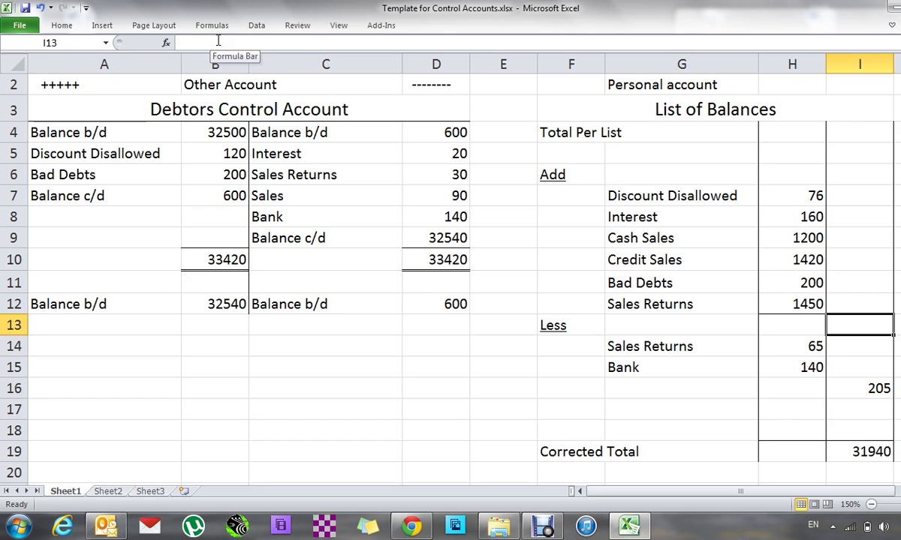
key(Down)
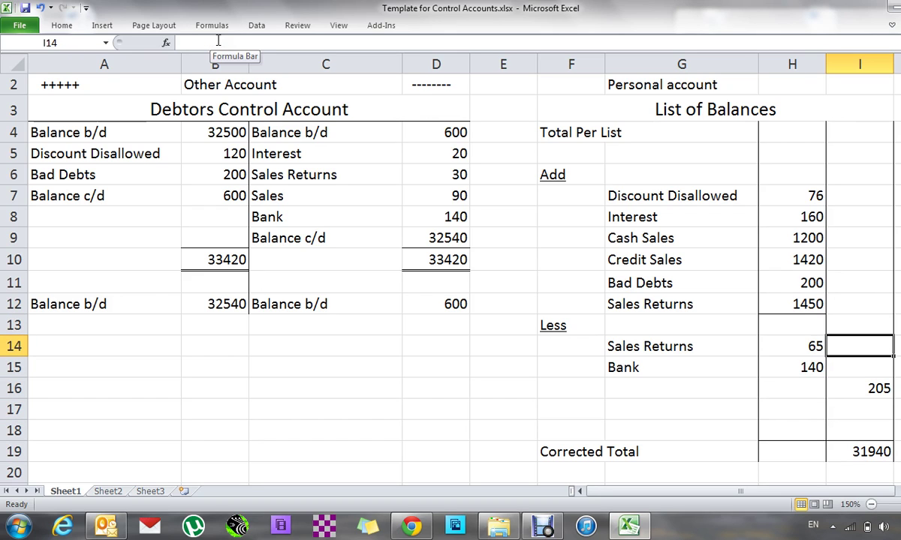
key(Up)
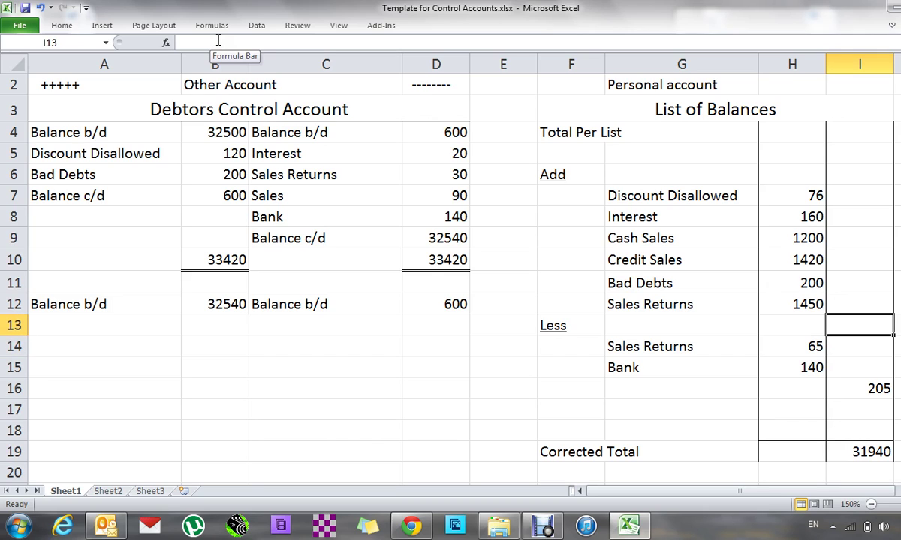
Calculate the total before the Less items in I14 of the List of Balances with the formula =I19+I16
key(Down)
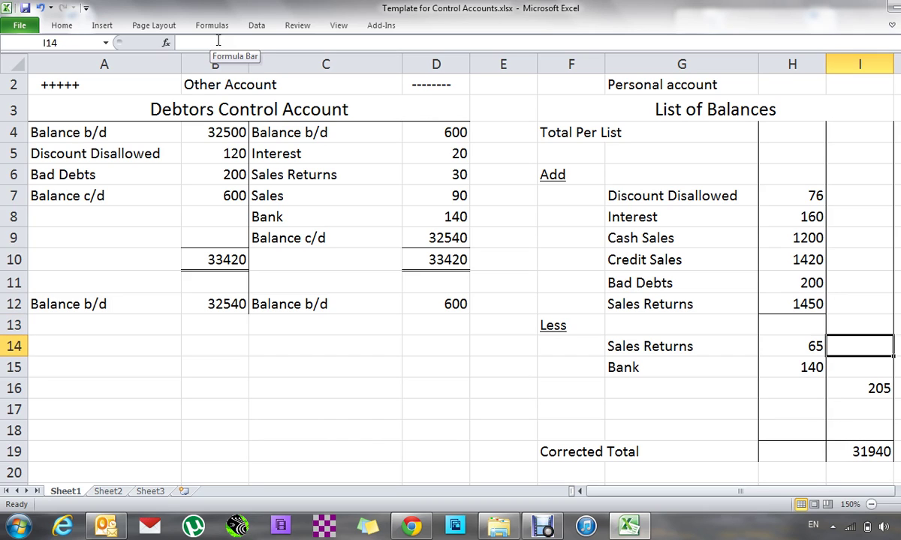
text(=)
key(Down)
key(Down)
key(Down)
key(Down)
key(Down)
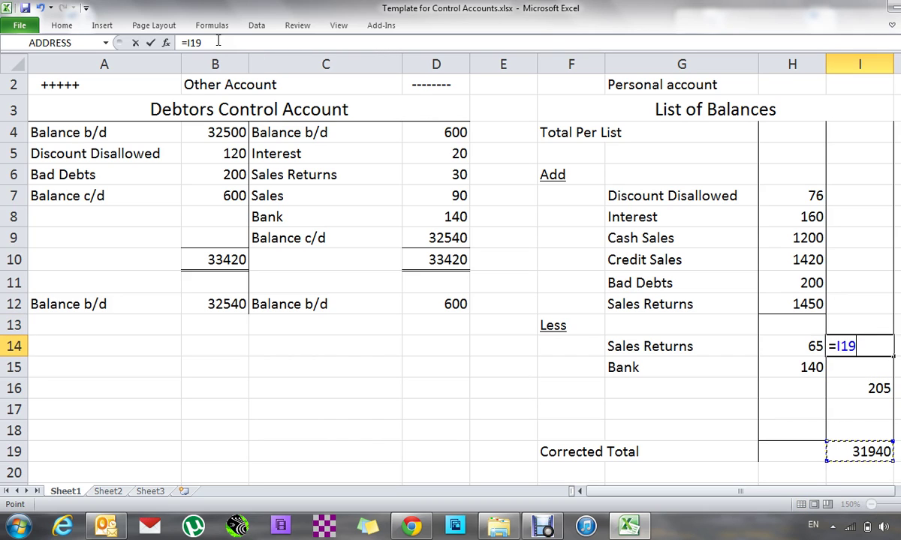
text(+)
key(Up)
key(Up)
key(Down)
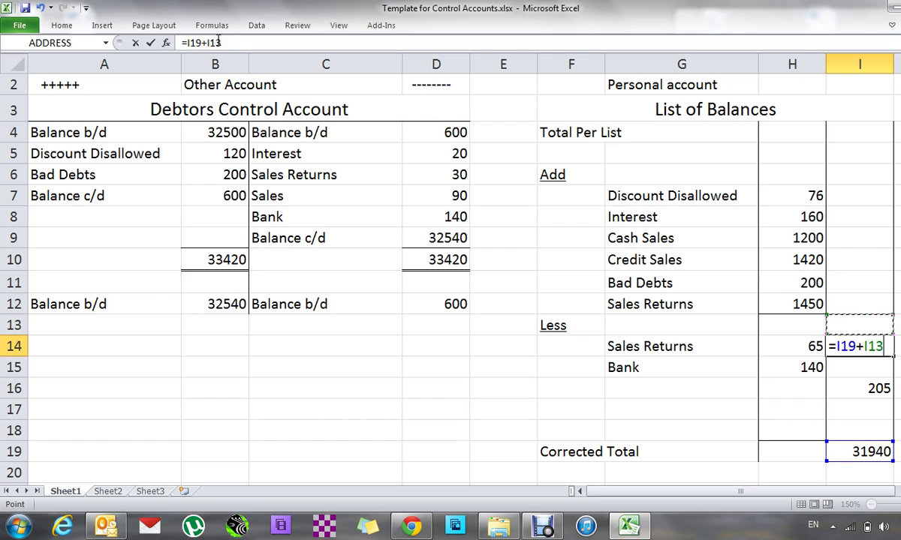
key(Return)
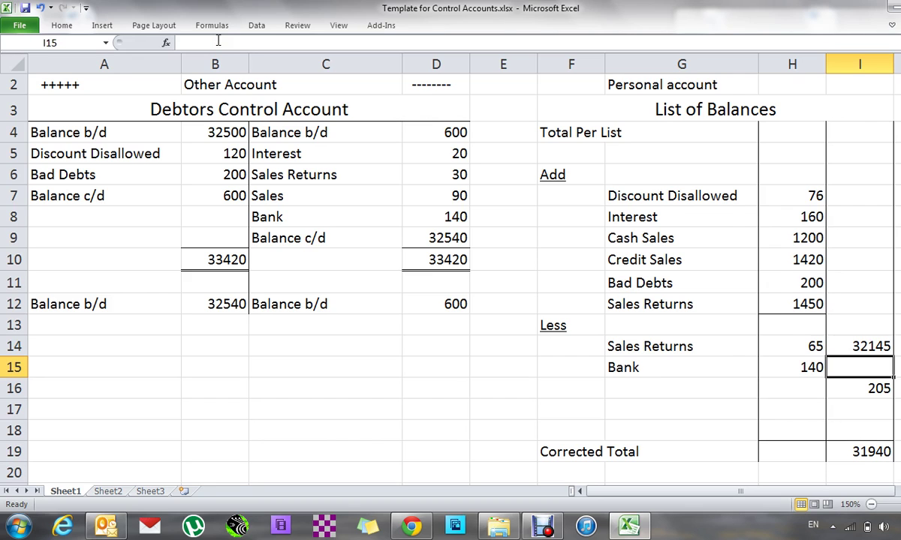
Subtotal the Add items, Discount Disallowed through Sales Returns, in I13 with the formula =SUM(H7:H12)
right_click(855, 325)
key(Escape)
key(Up)
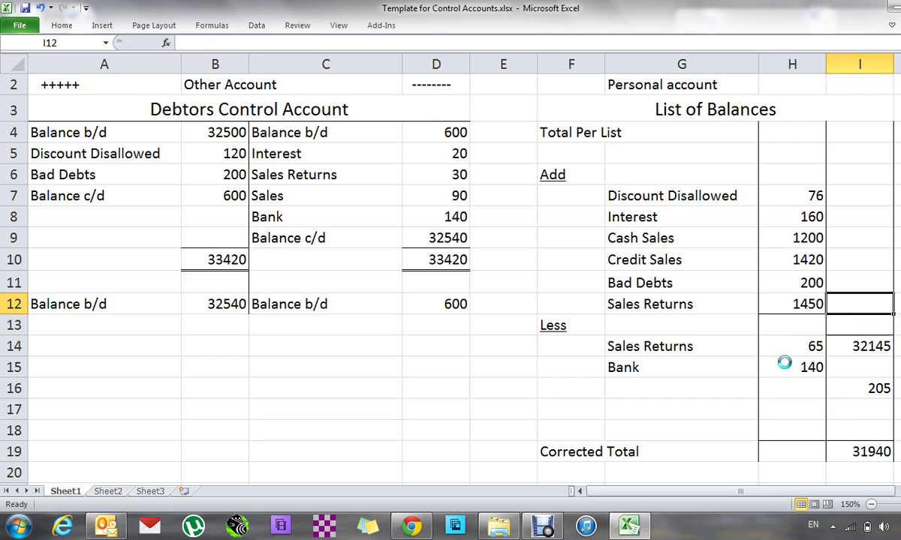
key(Down)
text(=sum()
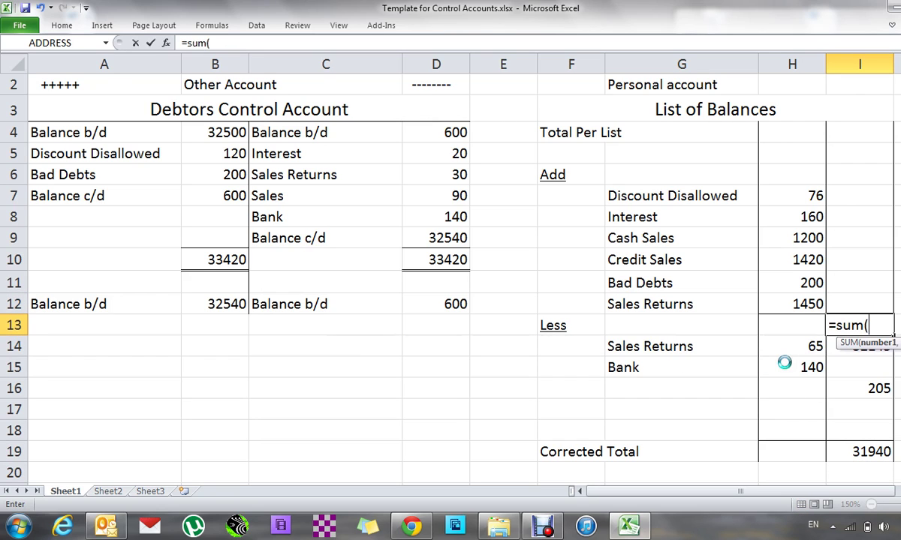
key(Left)
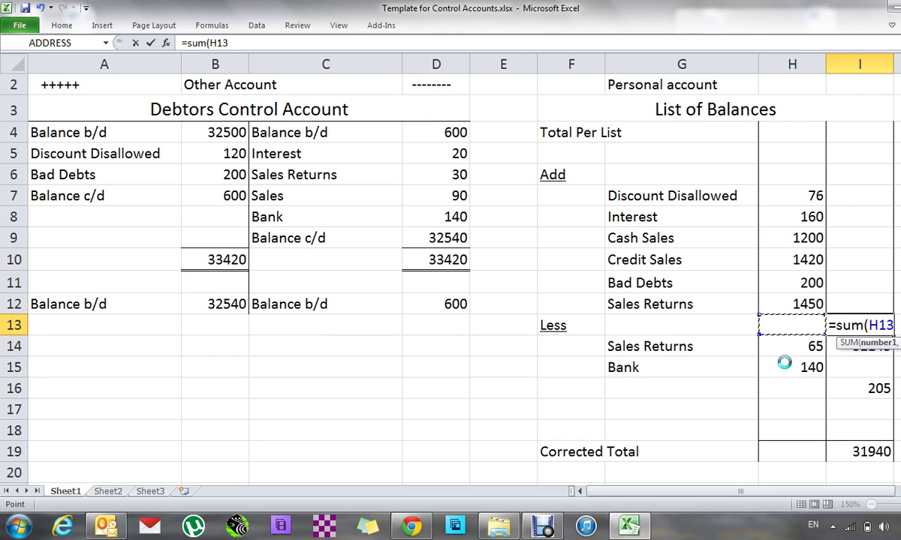
key(Up)
key(Up)
key(Up)
key(Up)
key(Up)
key(Up)
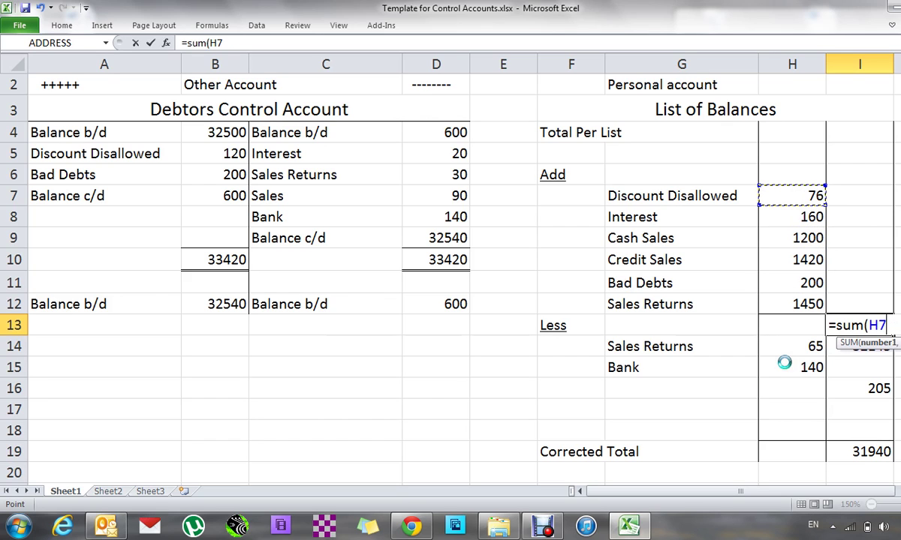
key(F8)
key(Down)
key(Down)
key(Down)
key(Down)
key(Down)
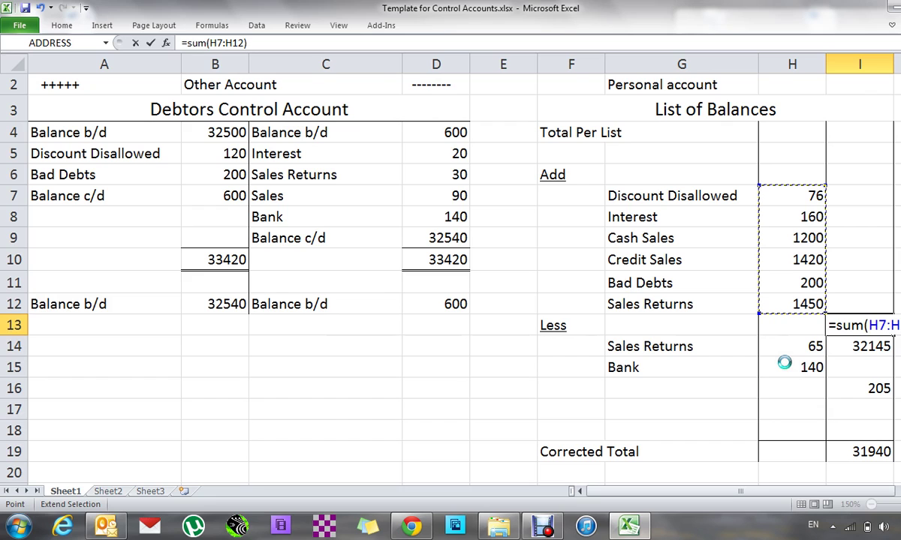
key(Return)
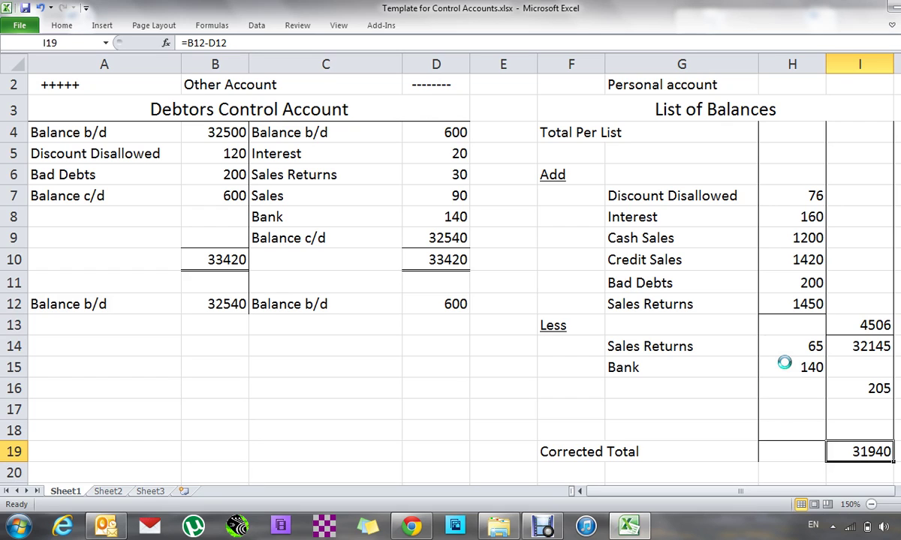
Enter the formula =I14-I14 for Total Per List in I4 of the List of Balances
key(Up)
key(Up)
key(Up)
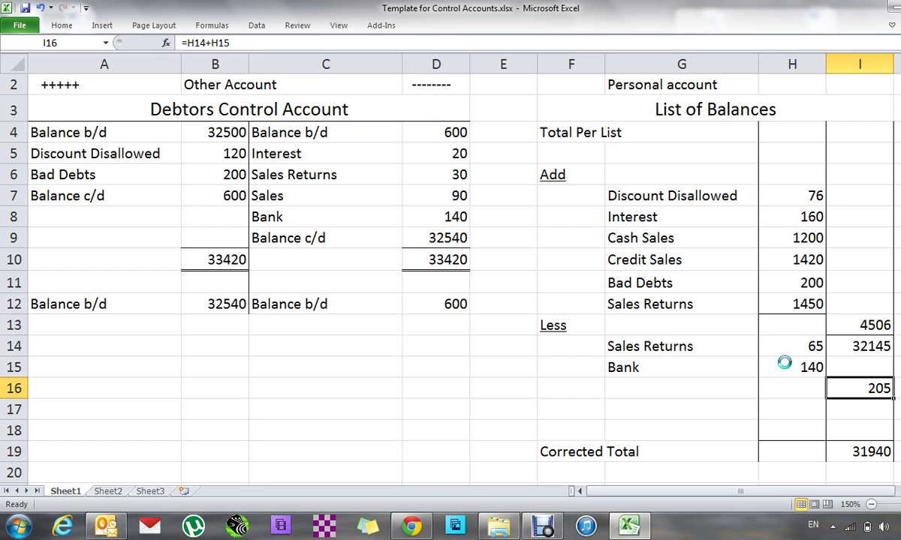
key(Up)
key(Up)
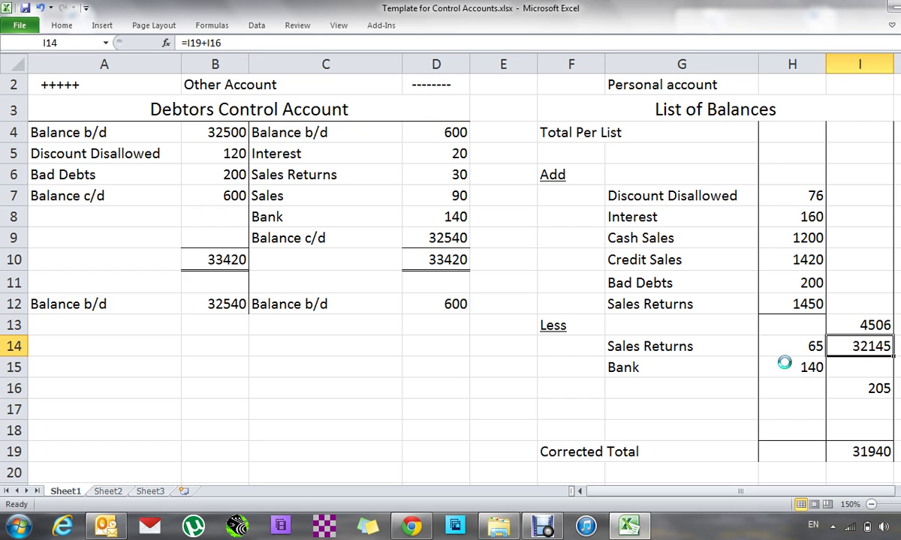
key(Up)
key(Up)
key(Up)
key(Up)
key(Up)
key(Up)
key(Up)
key(Up)
key(Up)
key(Up)
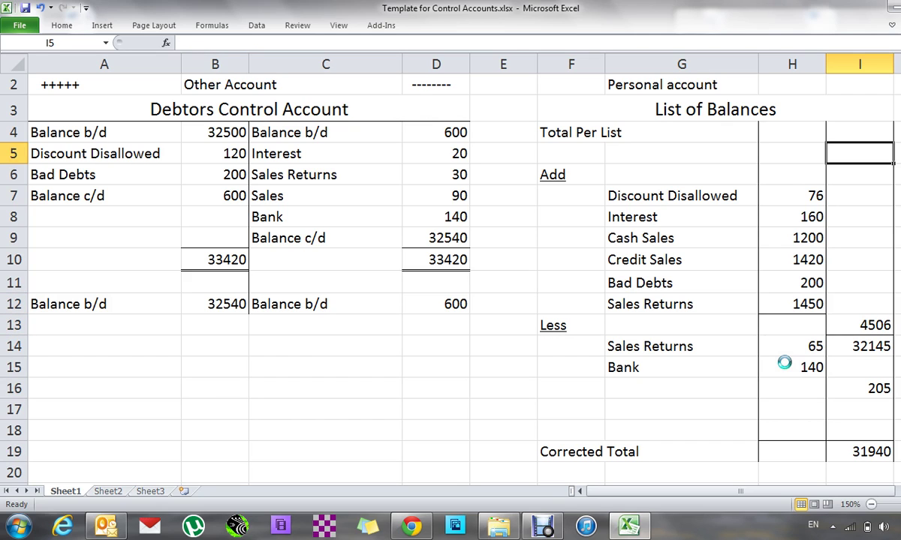
text(=)
key(Down)
key(Down)
key(Down)
key(Down)
key(Down)
key(Down)
key(Down)
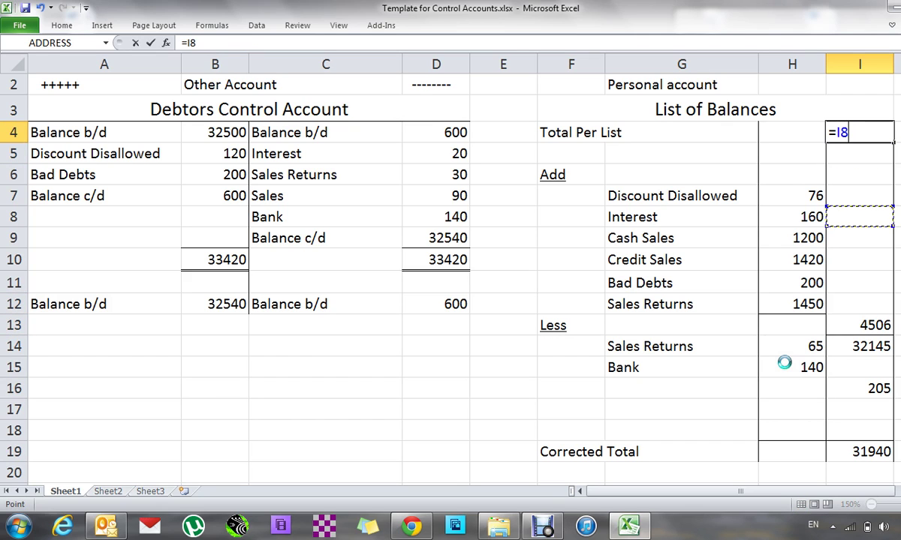
key(Down)
key(Down)
key(Down)
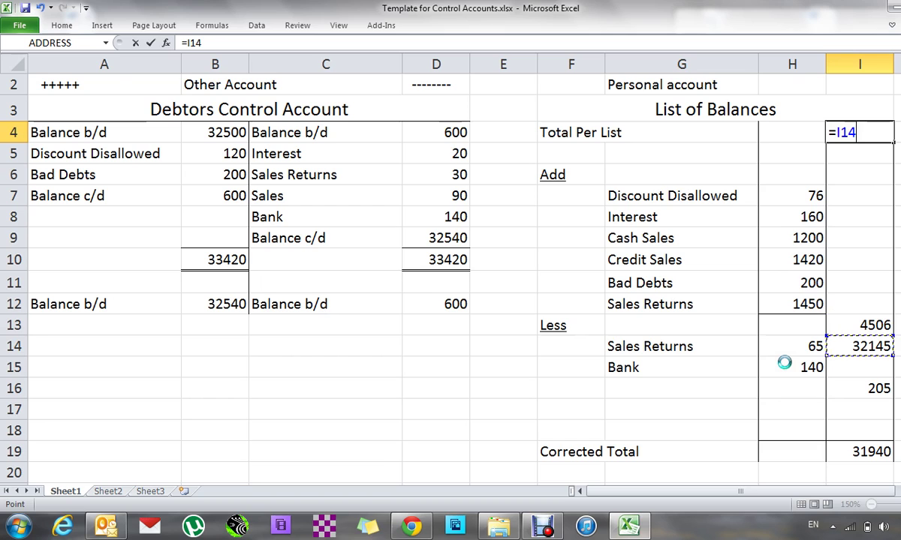
text(-)
key(Up)
key(Down)
key(Down)
key(Down)
key(Down)
key(Down)
key(Down)
key(Down)
key(Down)
key(Down)
key(Down)
key(Down)
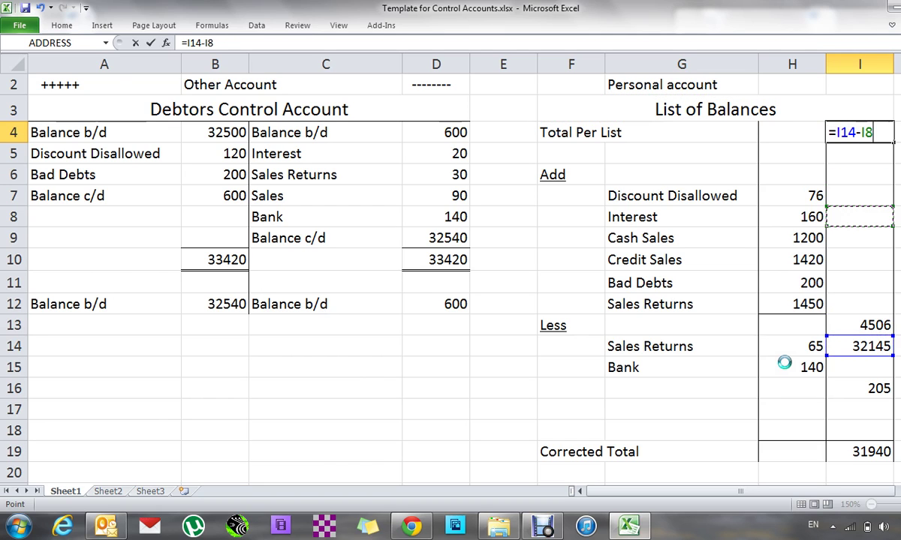
key(Return)
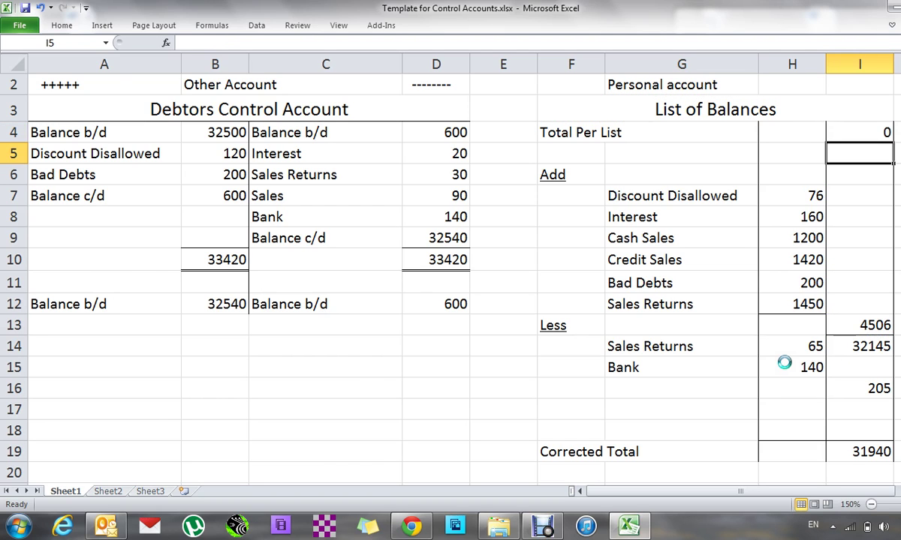
Correct the Total Per List formula in I4 to =I14-I13 so it subtracts the Add subtotal
key(Up)
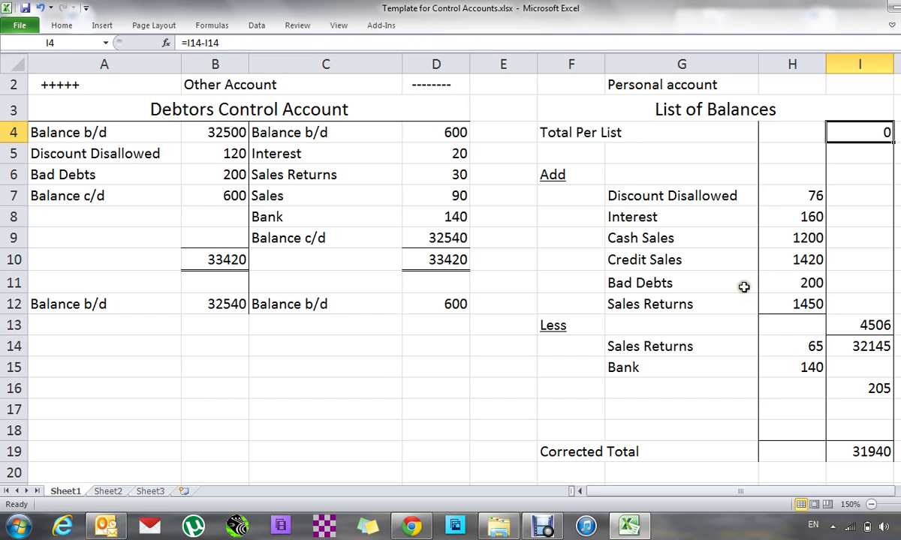
click(609, 42)
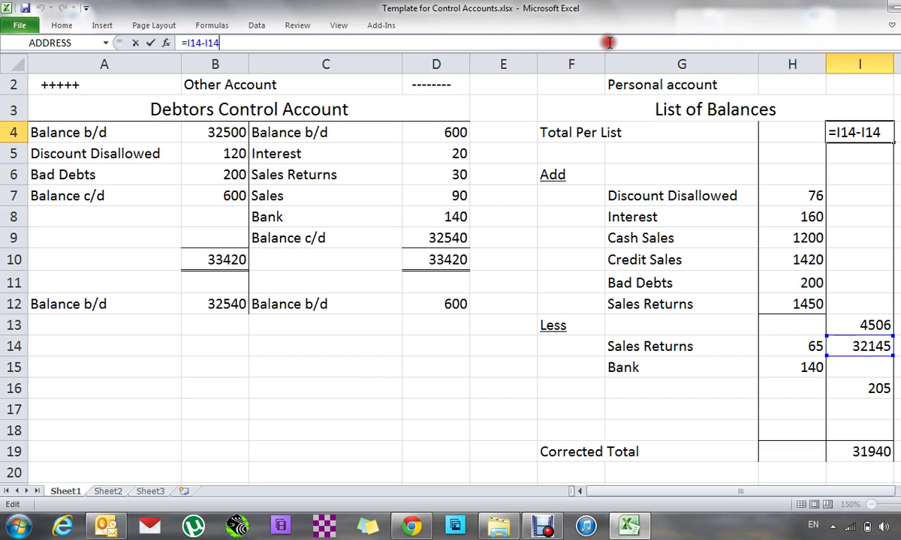
key(BackSpace)
text(3)
key(Return)
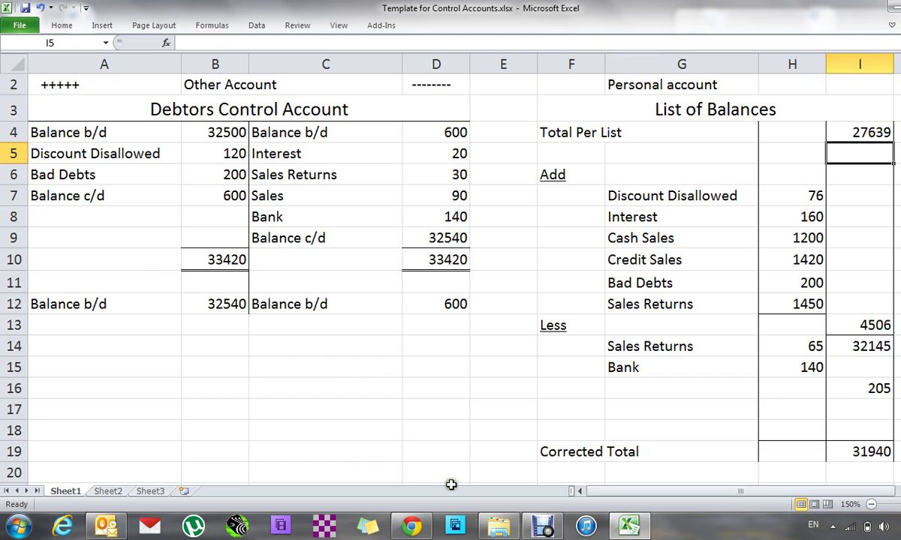
click(537, 527)
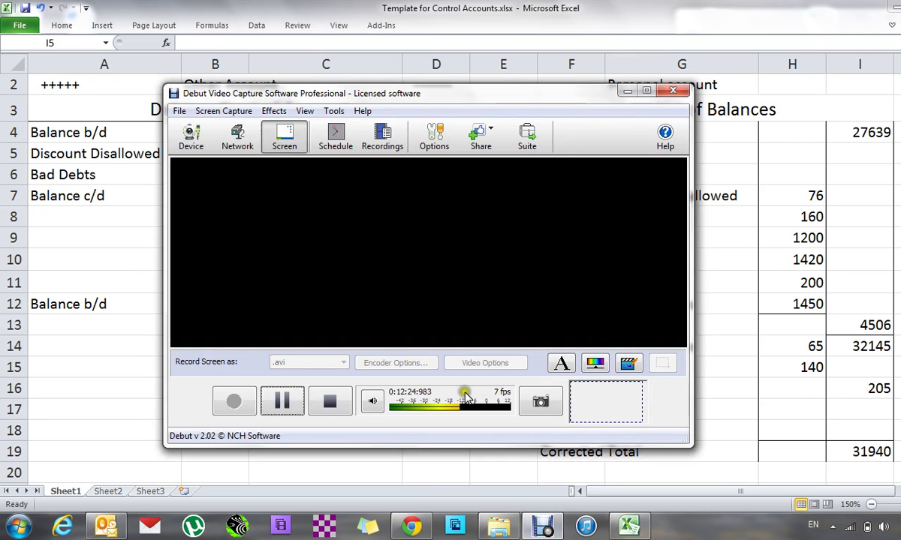